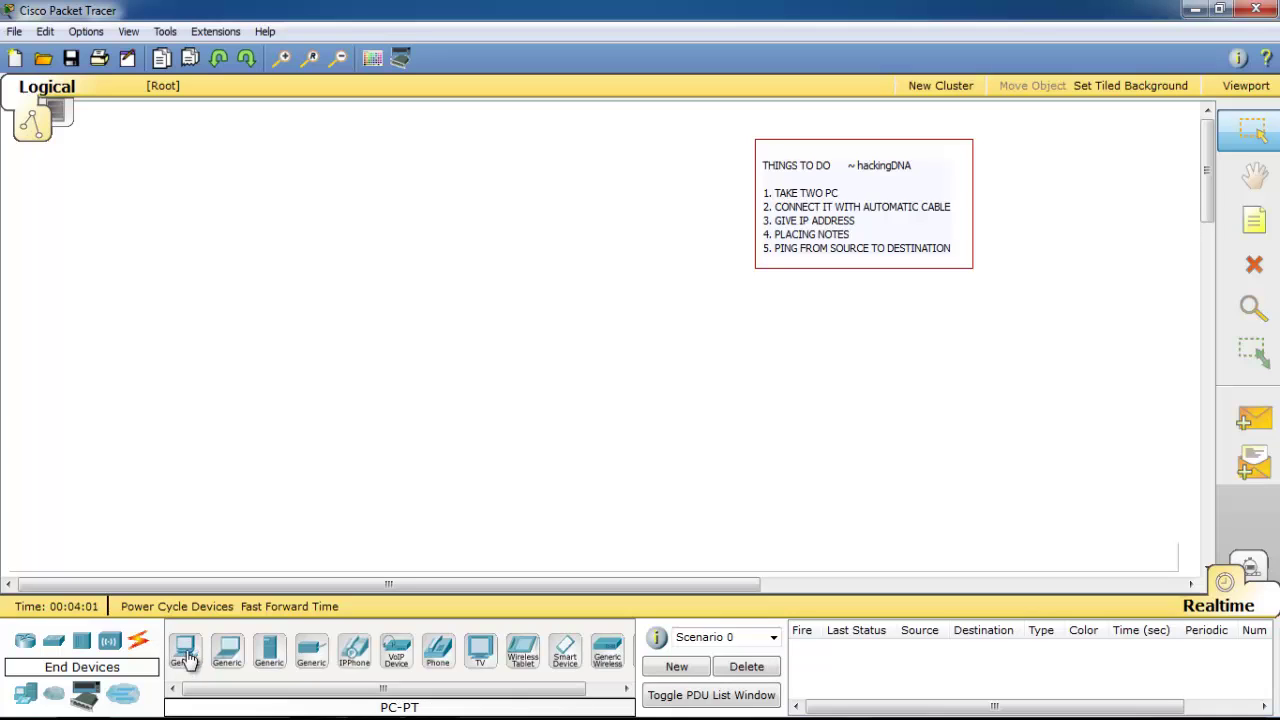
Drag two Generic PCs from End Devices onto the canvas as PC0 and PC1
{"action": "mouse_move", "coordinate": [186, 655]}
{"action": "left_mouse_down"}
{"action": "mouse_move", "coordinate": [214, 432]}
{"action": "mouse_move", "coordinate": [247, 413]}
{"action": "left_mouse_up"}
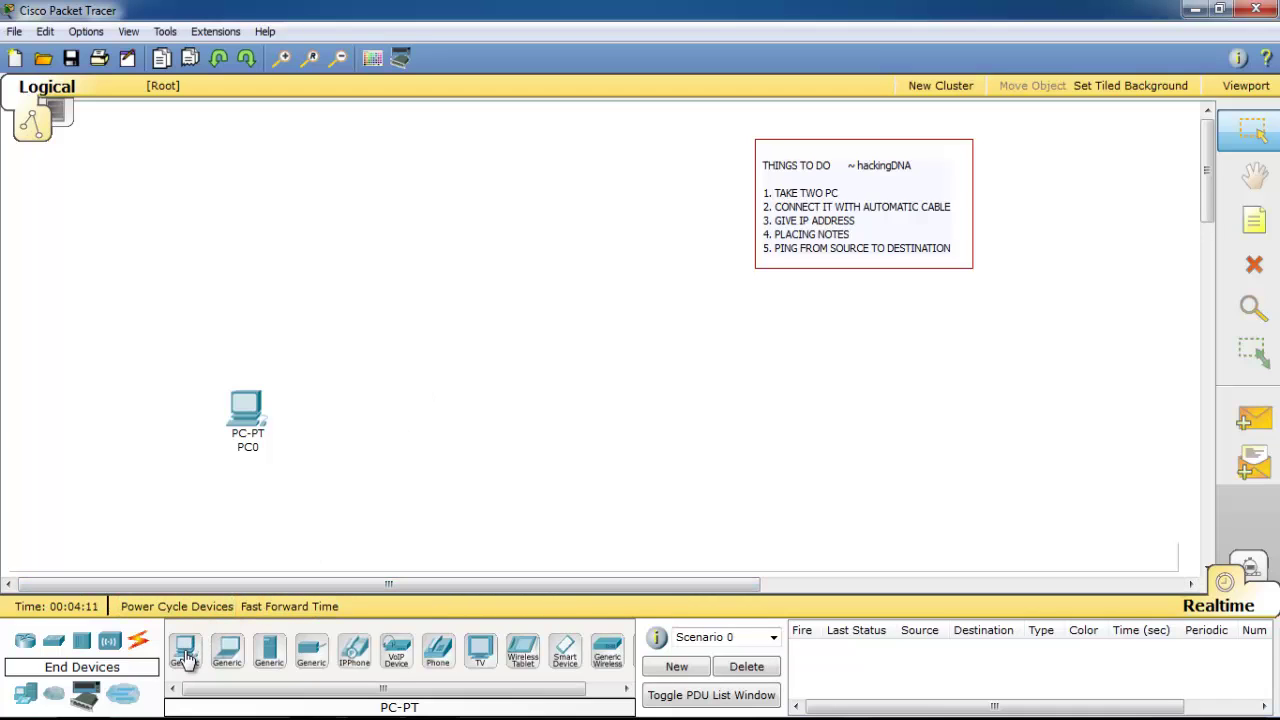
{"action": "left_click_drag", "start_coordinate": [185, 655], "coordinate": [470, 418]}
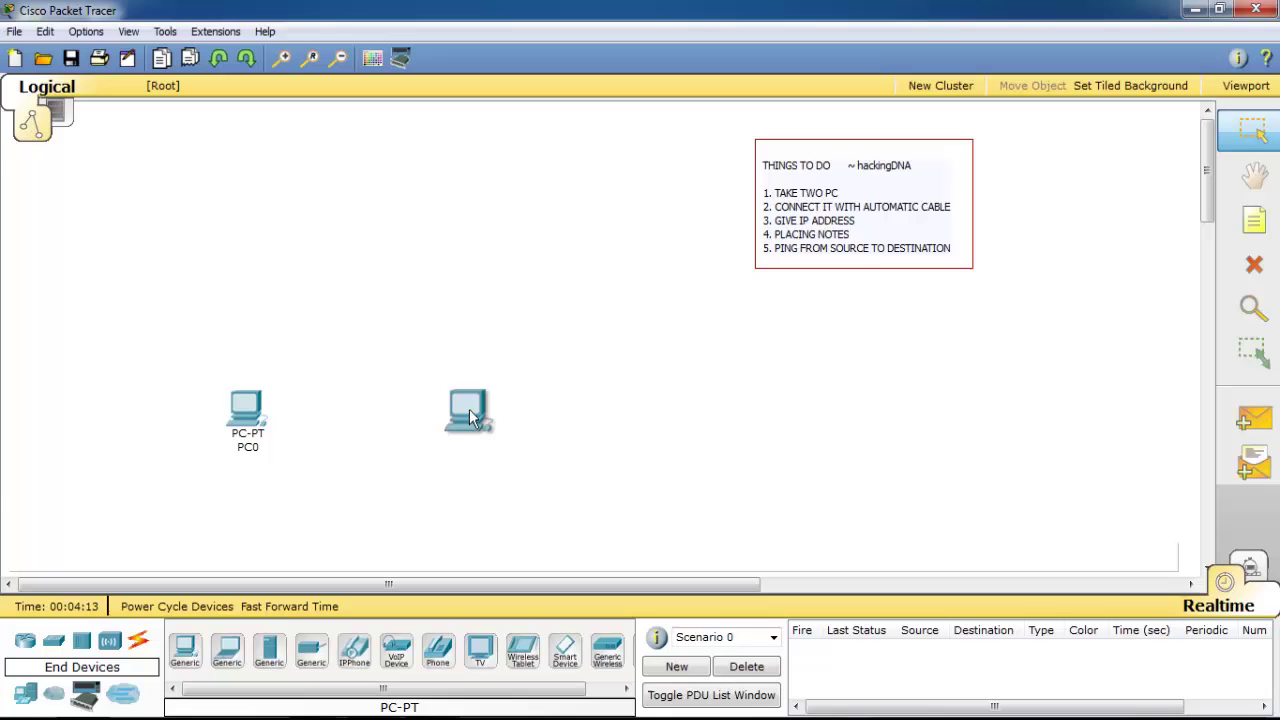
{"action": "left_click", "coordinate": [470, 418]}
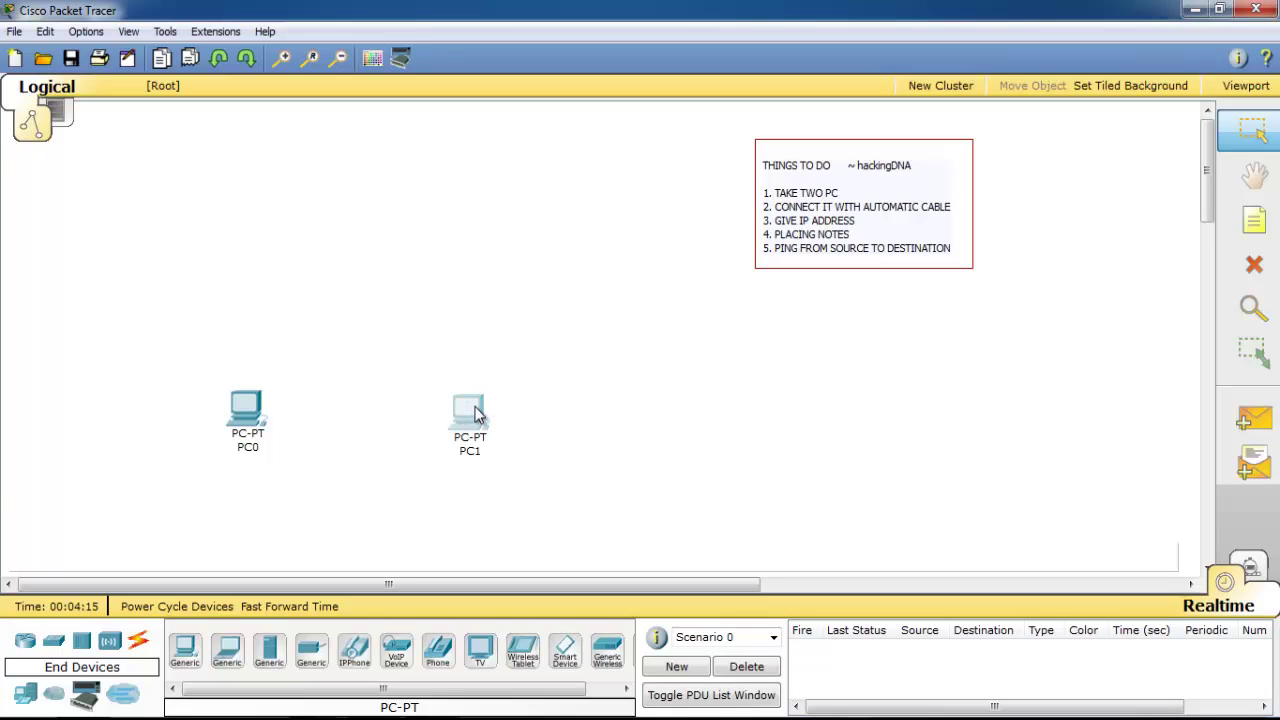
{"action": "left_click", "coordinate": [476, 413]}
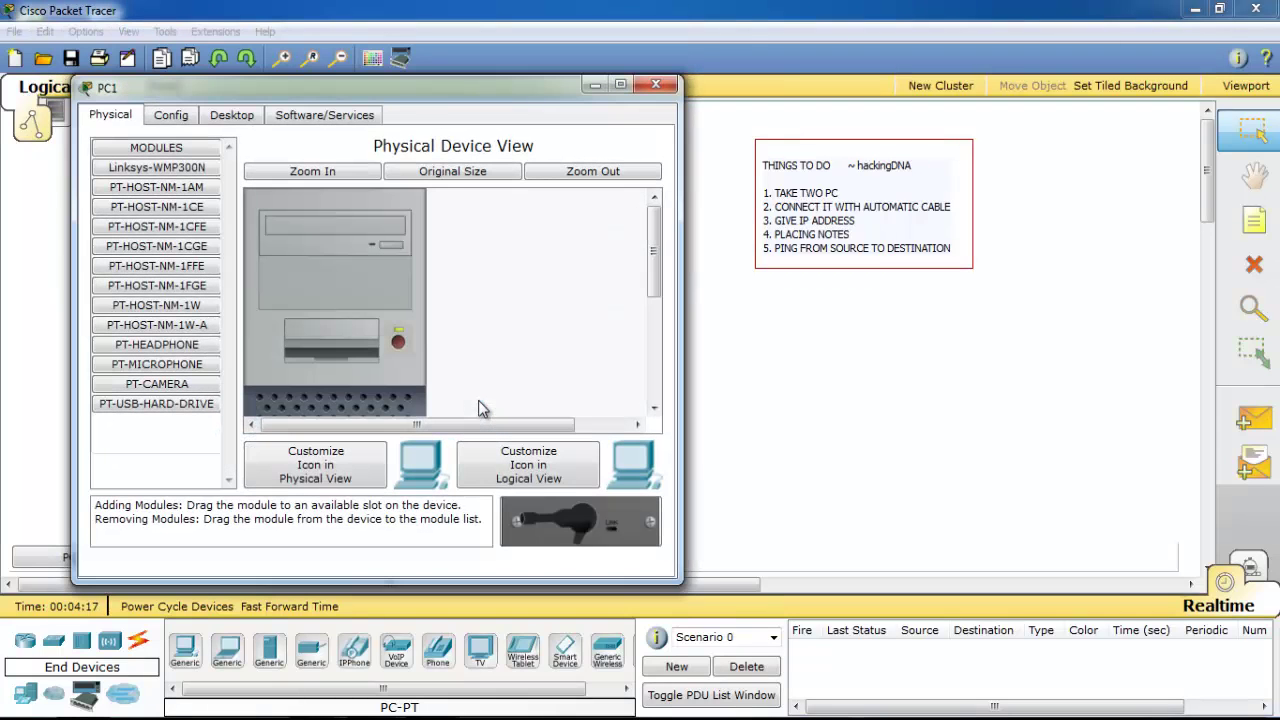
{"action": "left_click", "coordinate": [656, 85]}
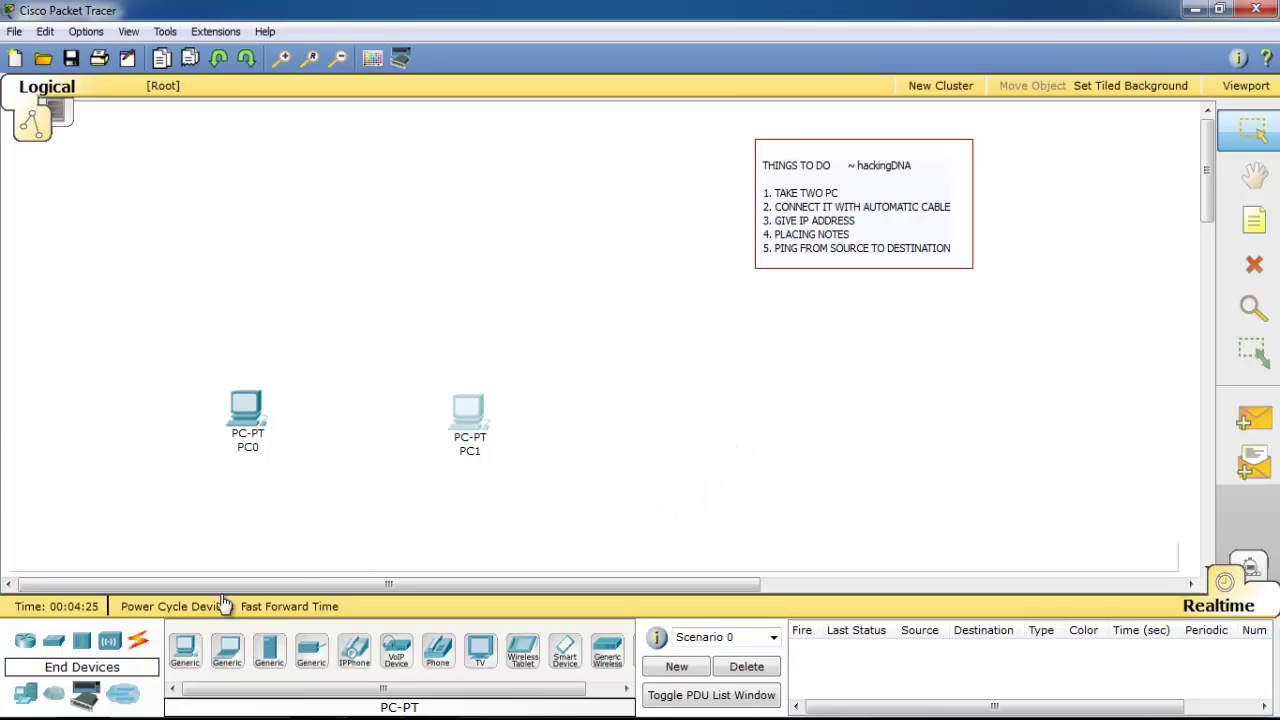
Link PC0 to PC1 with an automatically chosen cable, then nudge PC1 slightly right
{"action": "left_click", "coordinate": [139, 648]}
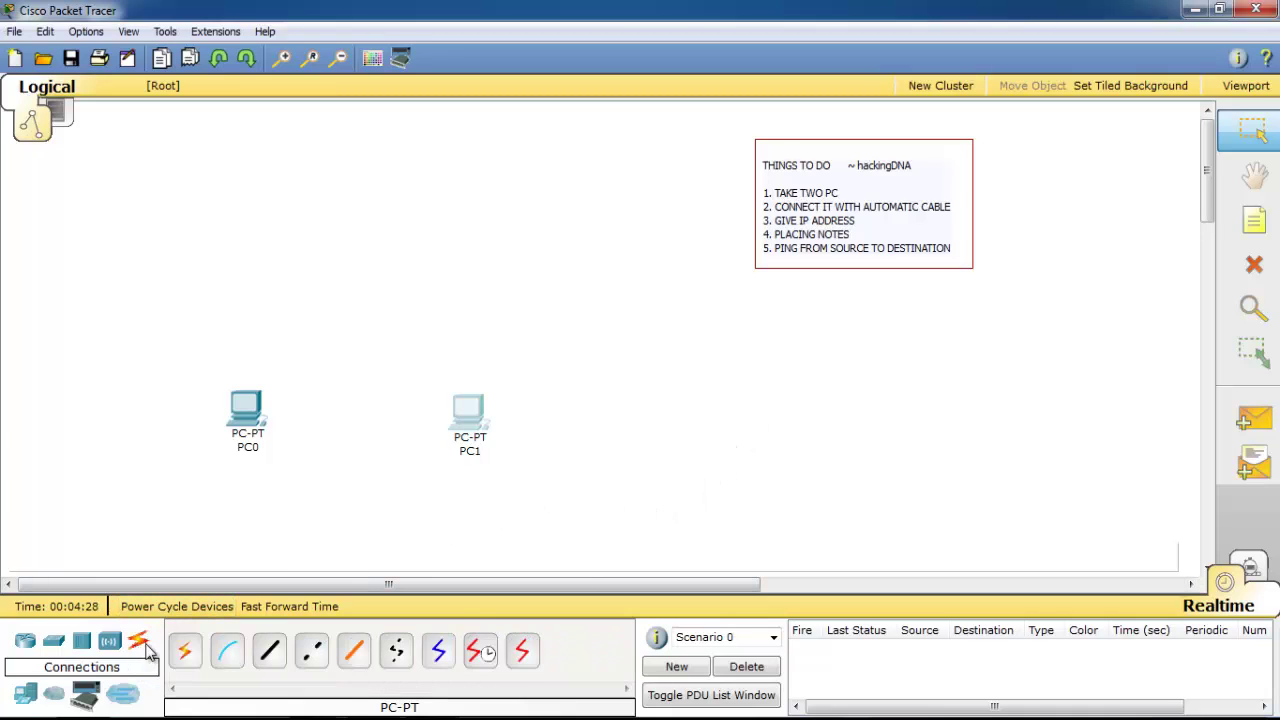
{"action": "left_click", "coordinate": [197, 660]}
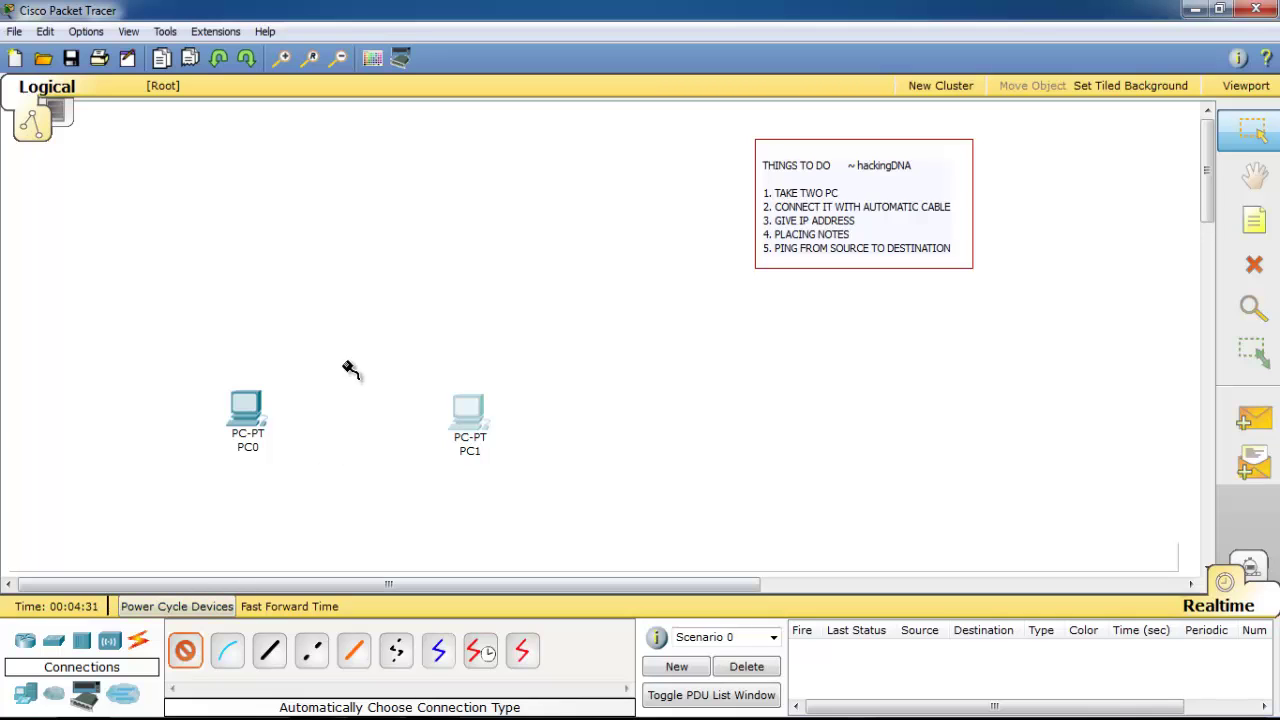
{"action": "left_click", "coordinate": [258, 415]}
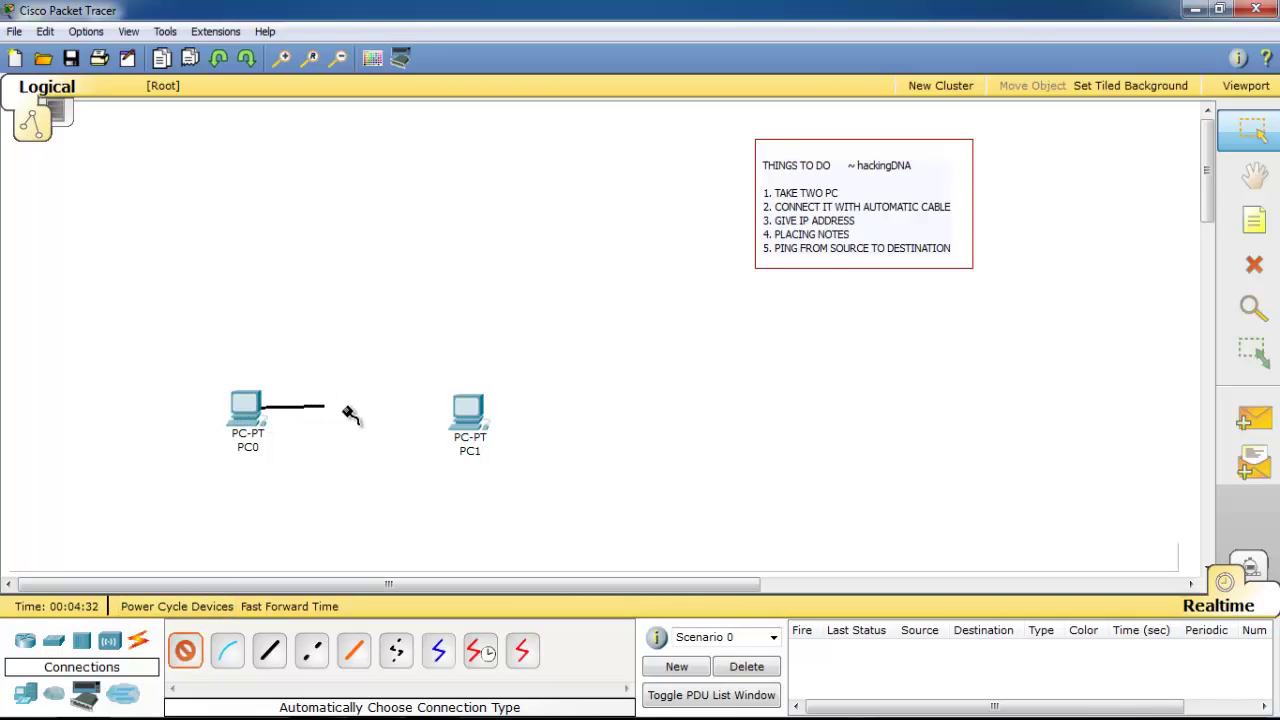
{"action": "left_click", "coordinate": [467, 414]}
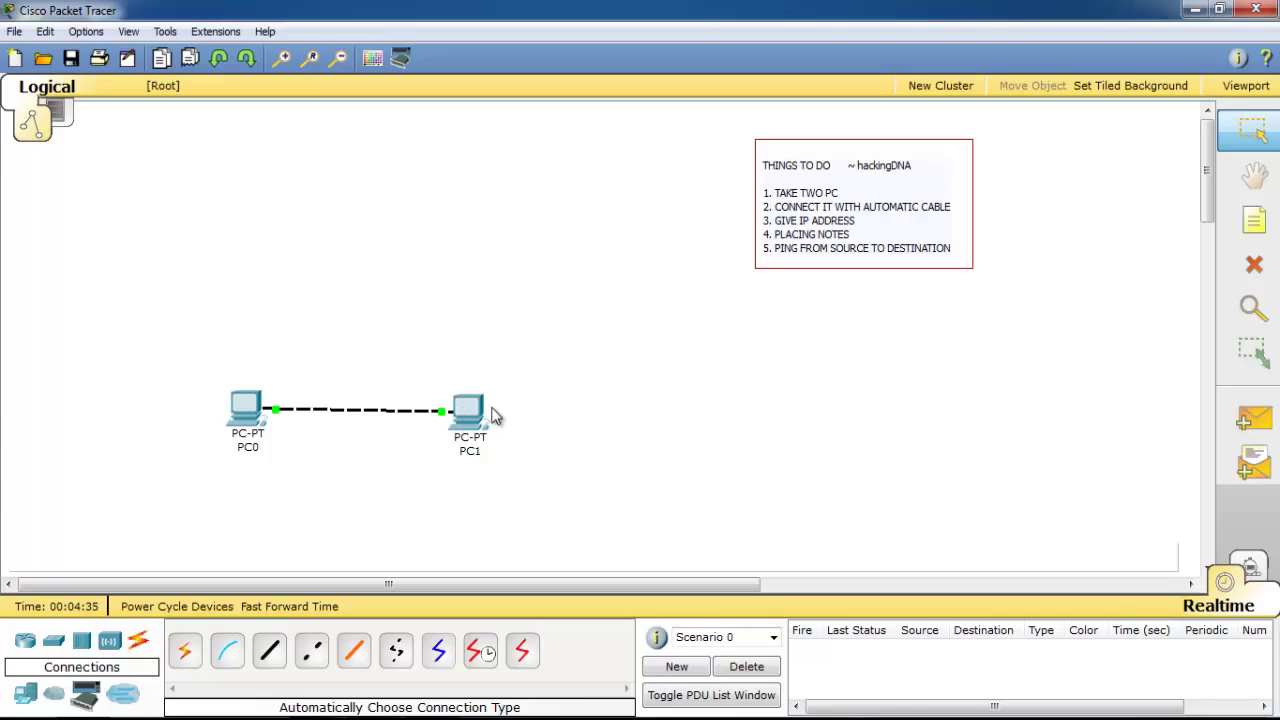
{"action": "left_click_drag", "start_coordinate": [480, 403], "coordinate": [483, 403]}
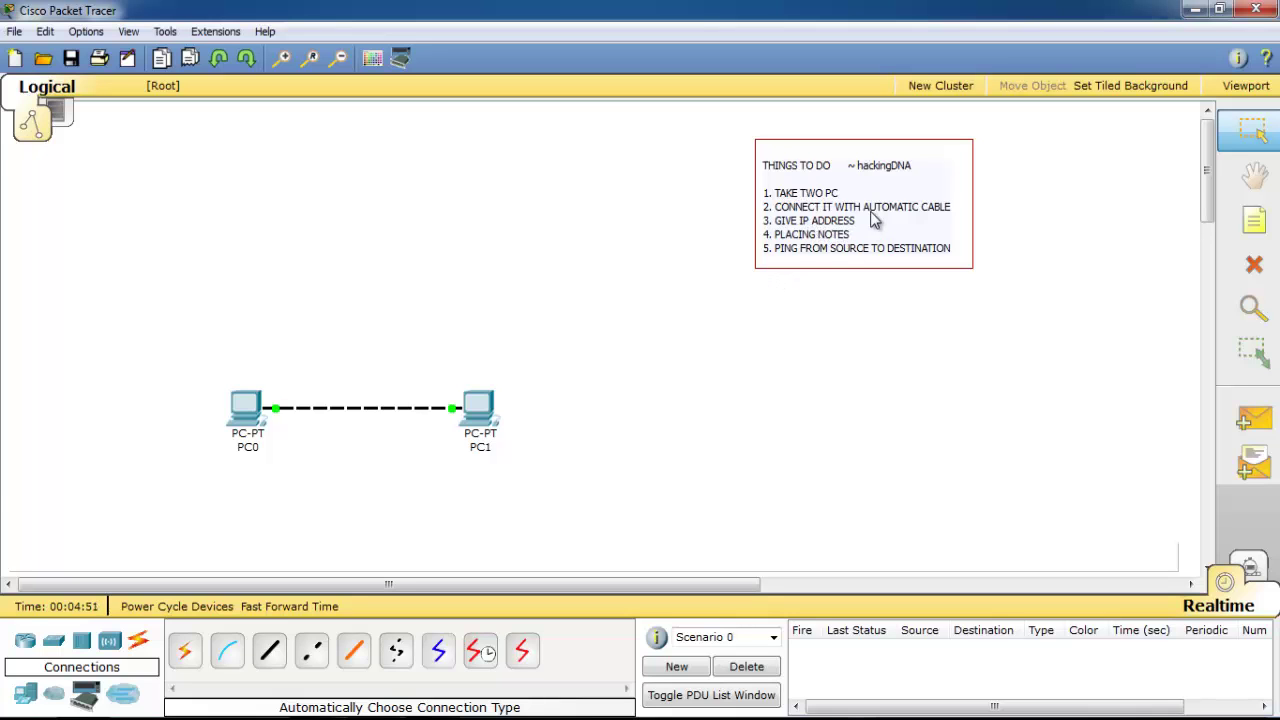
Enter a 10.0.0.x static address for PC0 with the auto-filled subnet mask
{"action": "left_click", "coordinate": [249, 401]}
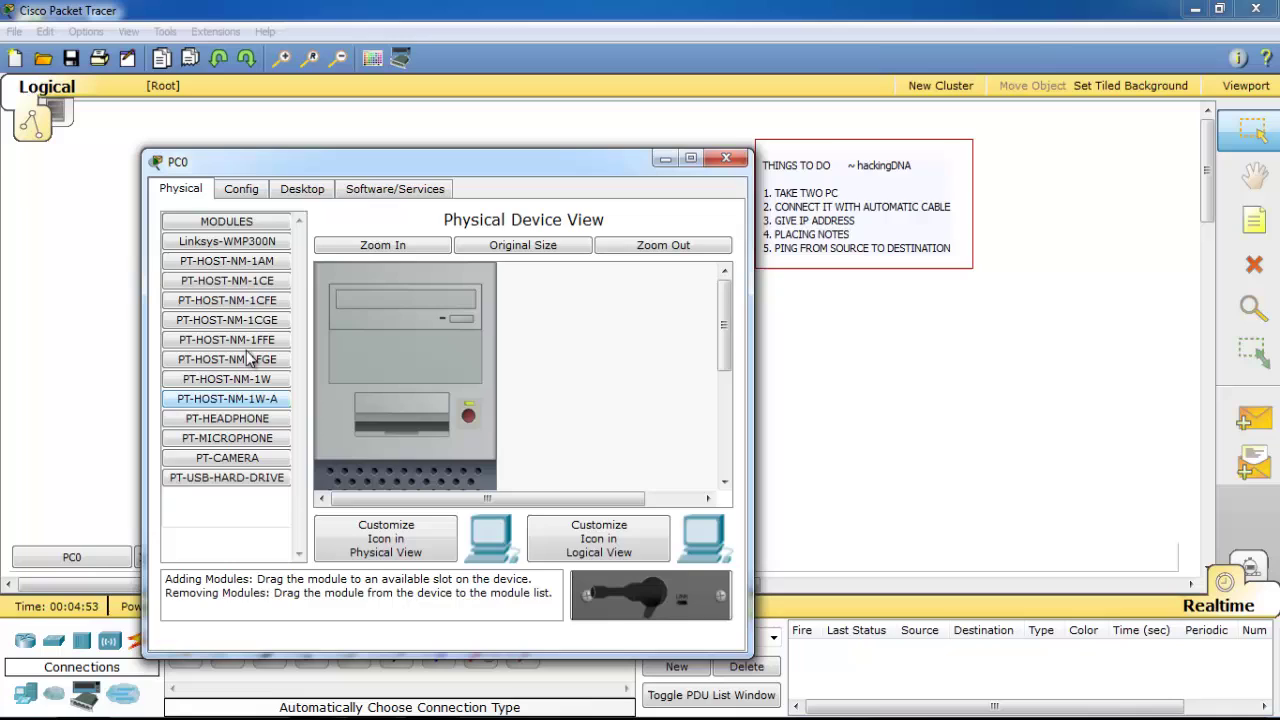
{"action": "left_click", "coordinate": [287, 195]}
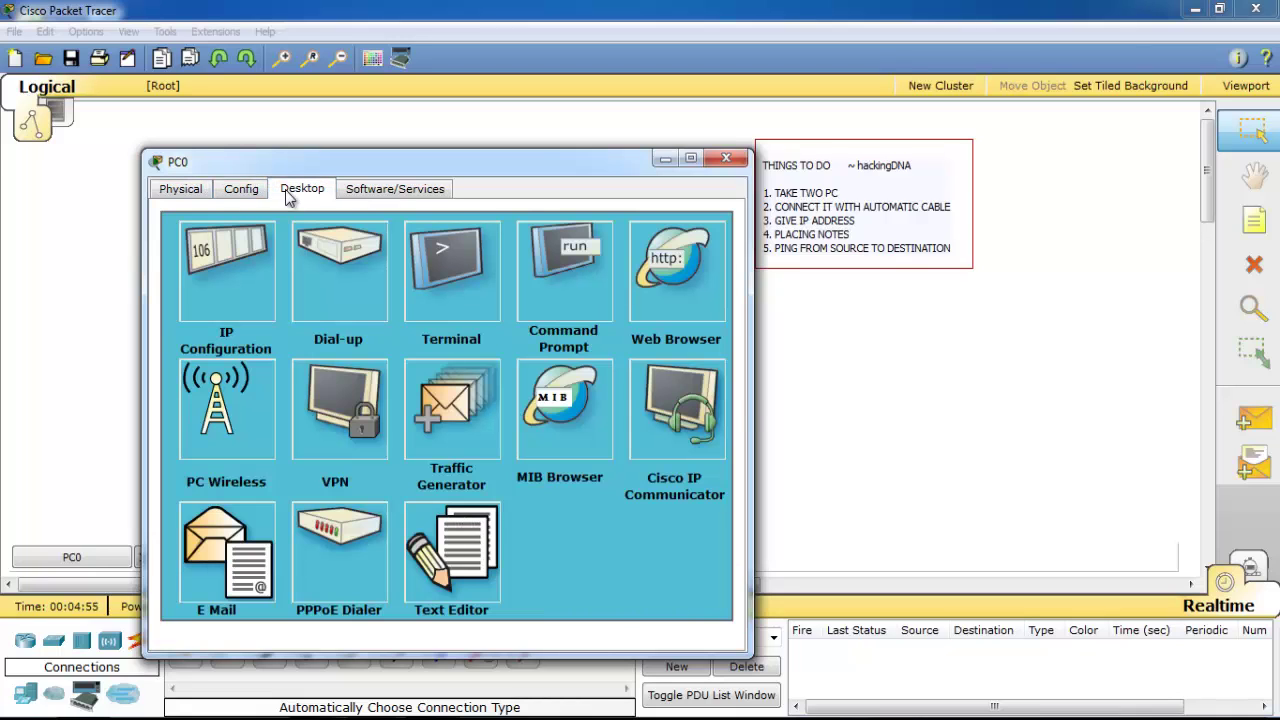
{"action": "left_click", "coordinate": [230, 269]}
{"action": "left_click", "coordinate": [350, 374]}
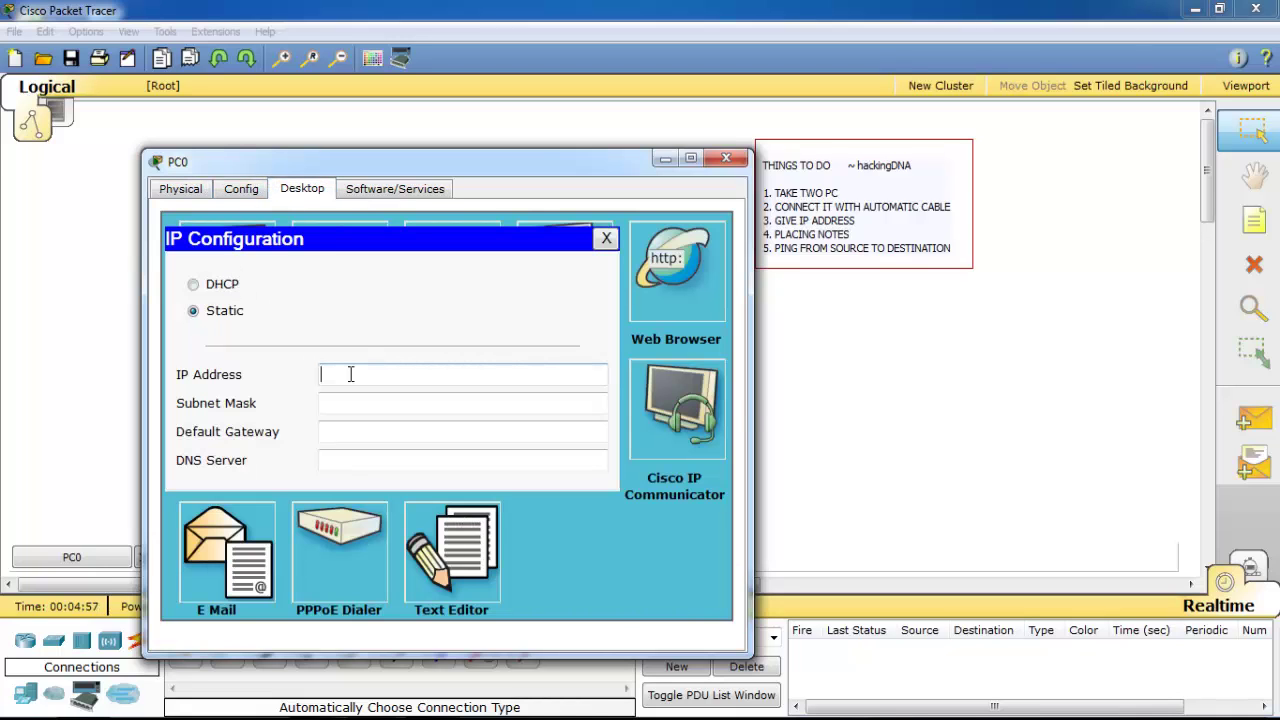
{"action": "type", "text": "10.0.0.1"}
{"action": "key", "text": "Tab"}
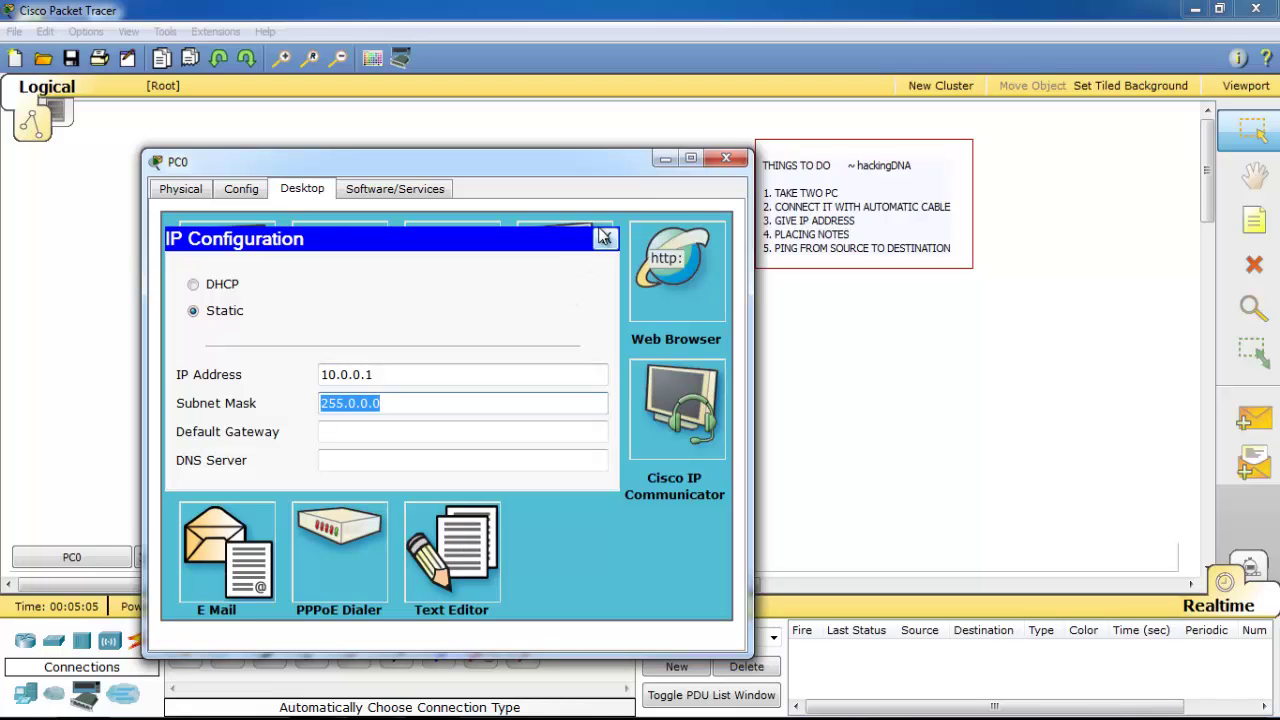
{"action": "left_click", "coordinate": [725, 160]}
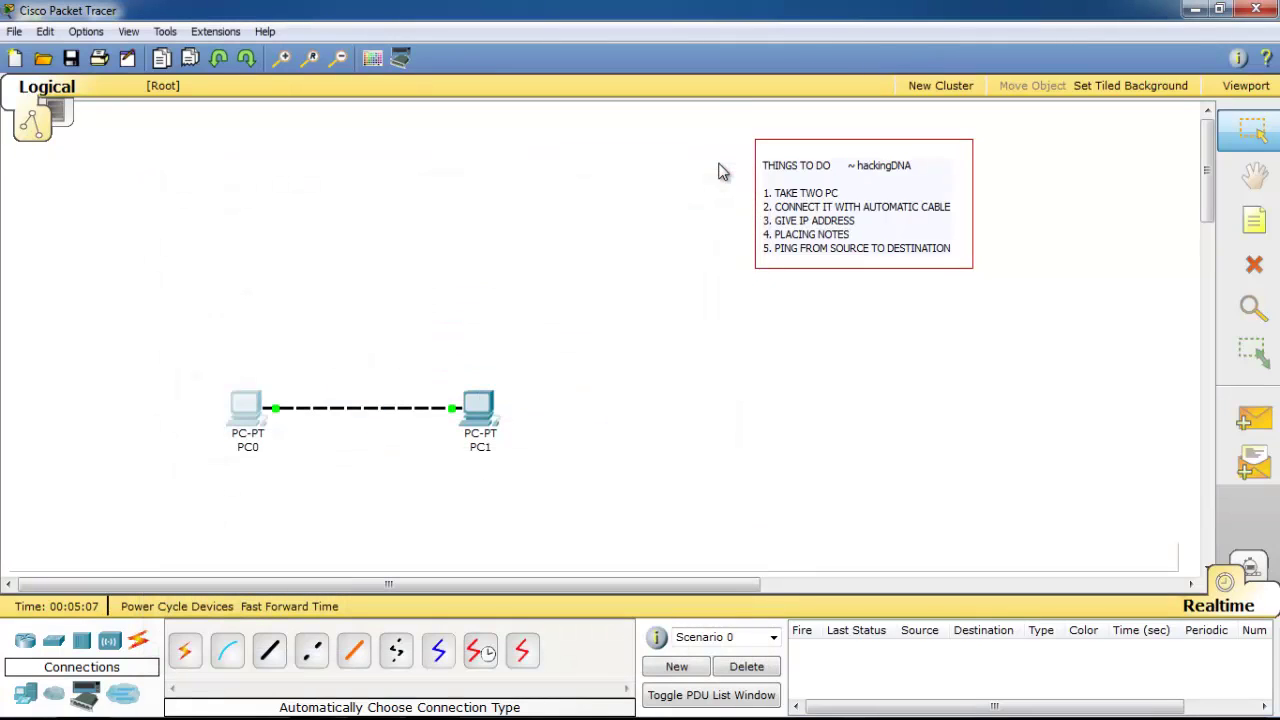
{"action": "left_click", "coordinate": [475, 407]}
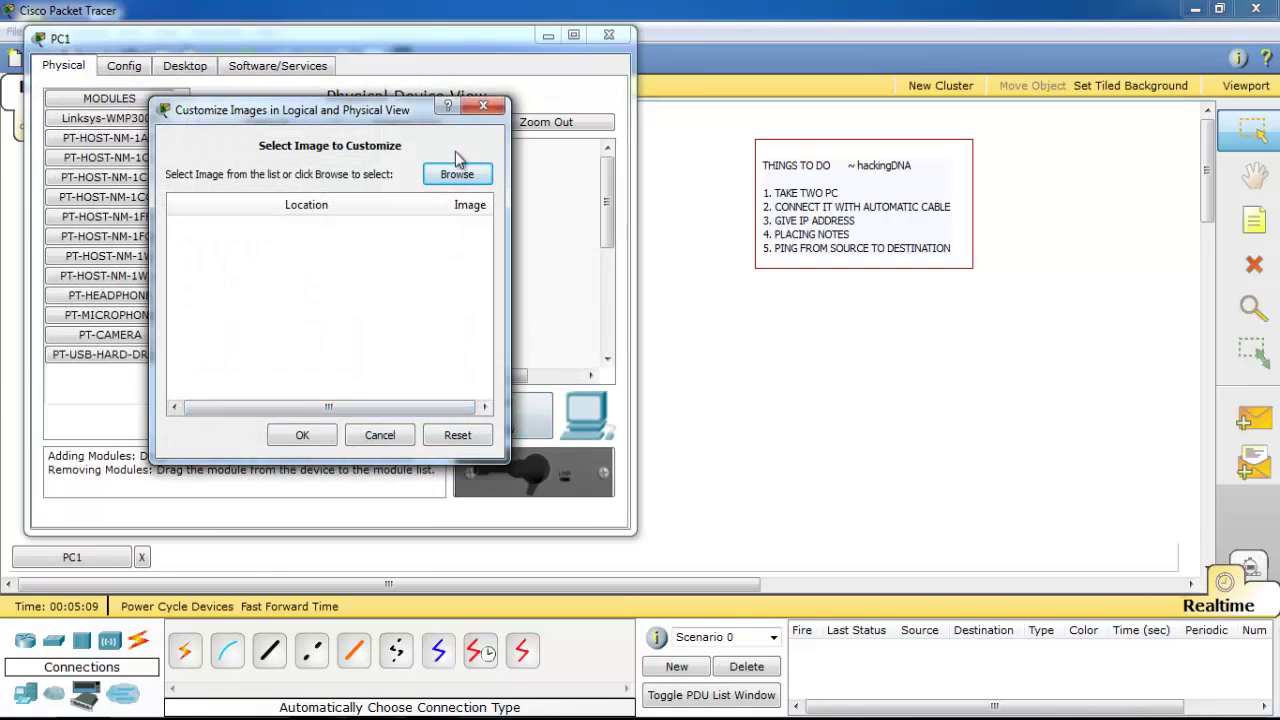
Give PC1 static IP 10.0.0.2 with subnet mask 255.0.0.0 and close its window
{"action": "key", "text": "Escape"}
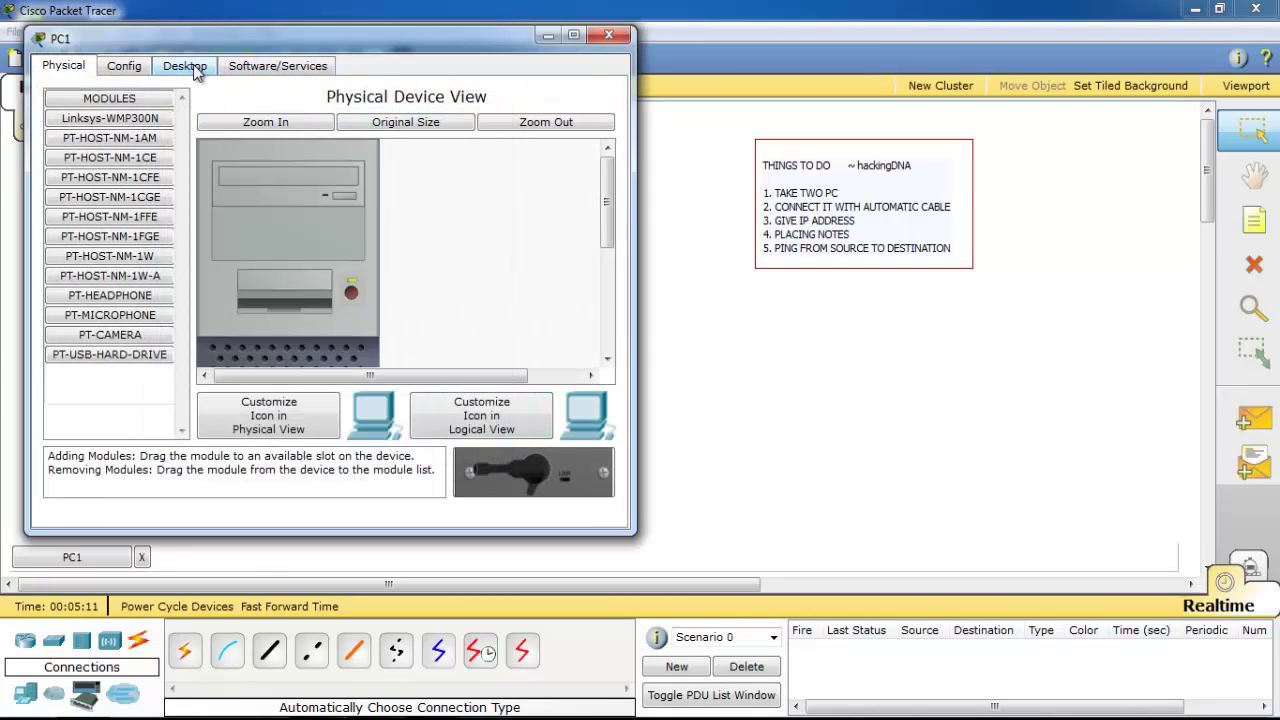
{"action": "left_click", "coordinate": [197, 70]}
{"action": "left_click", "coordinate": [140, 150]}
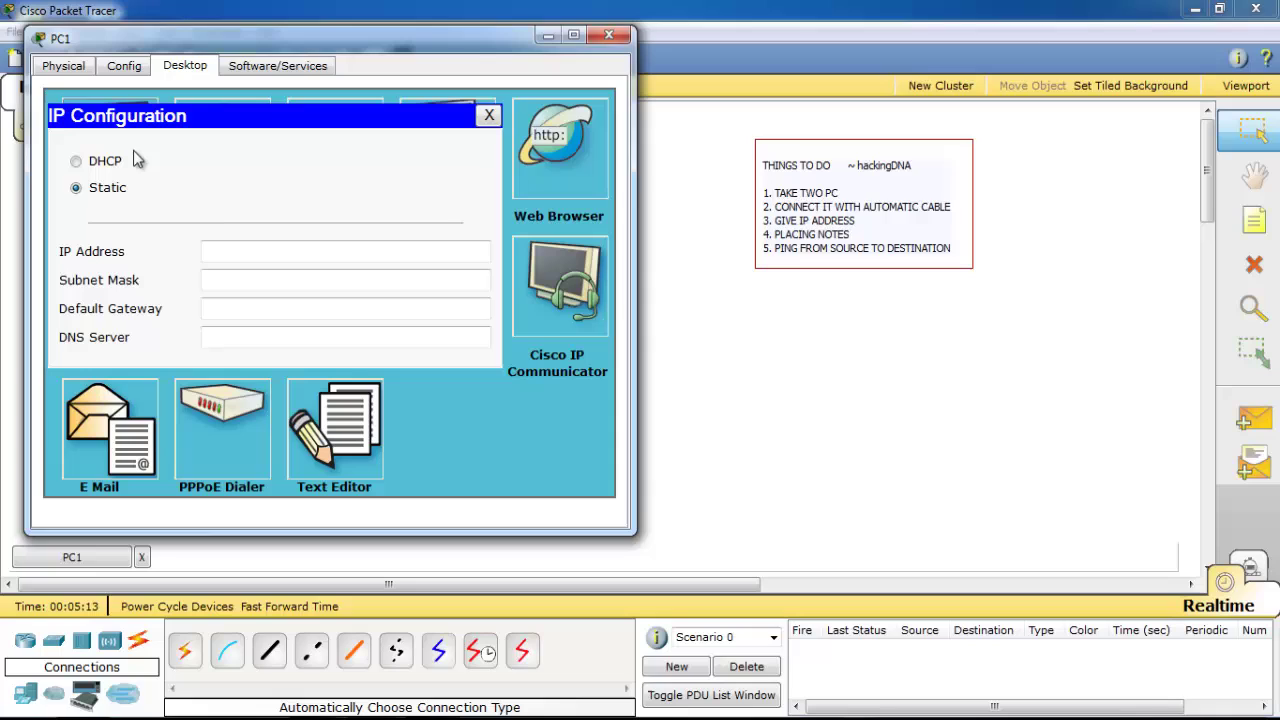
{"action": "left_click", "coordinate": [235, 250]}
{"action": "type", "text": "10"}
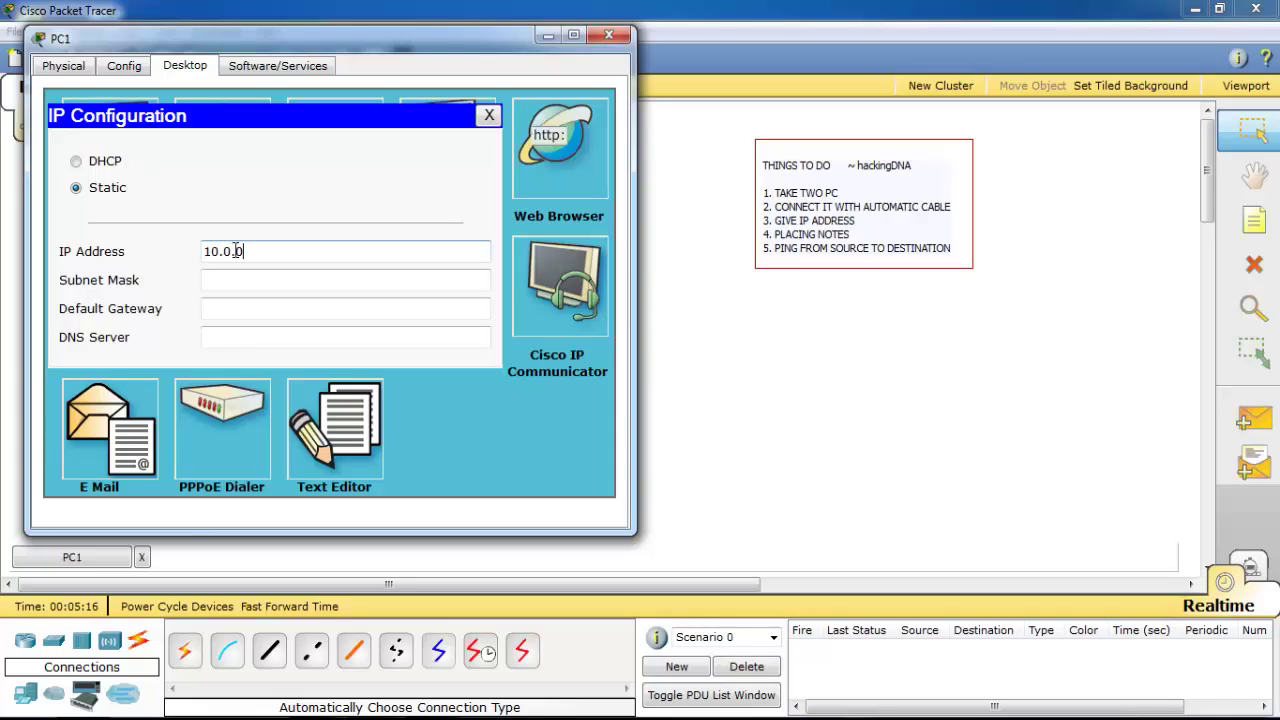
{"action": "type", "text": ".0.0."}
{"action": "type", "text": "2"}
{"action": "key", "text": "Tab"}
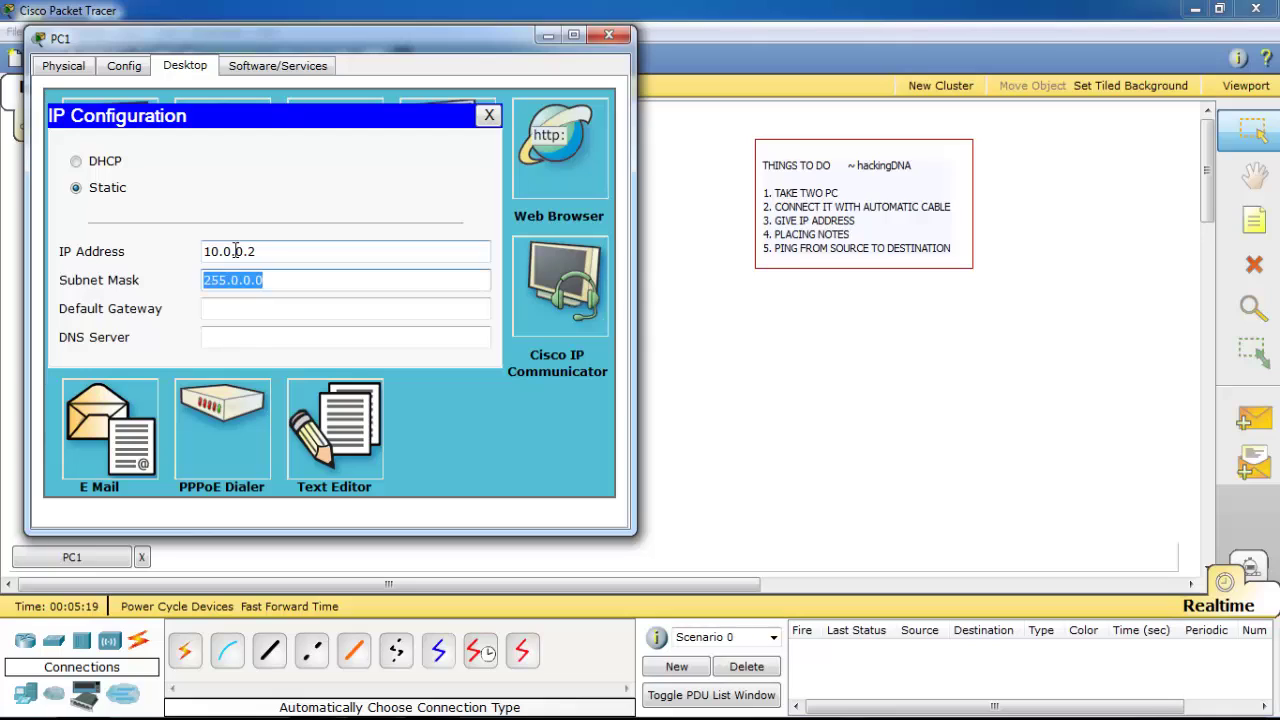
{"action": "left_click", "coordinate": [259, 280]}
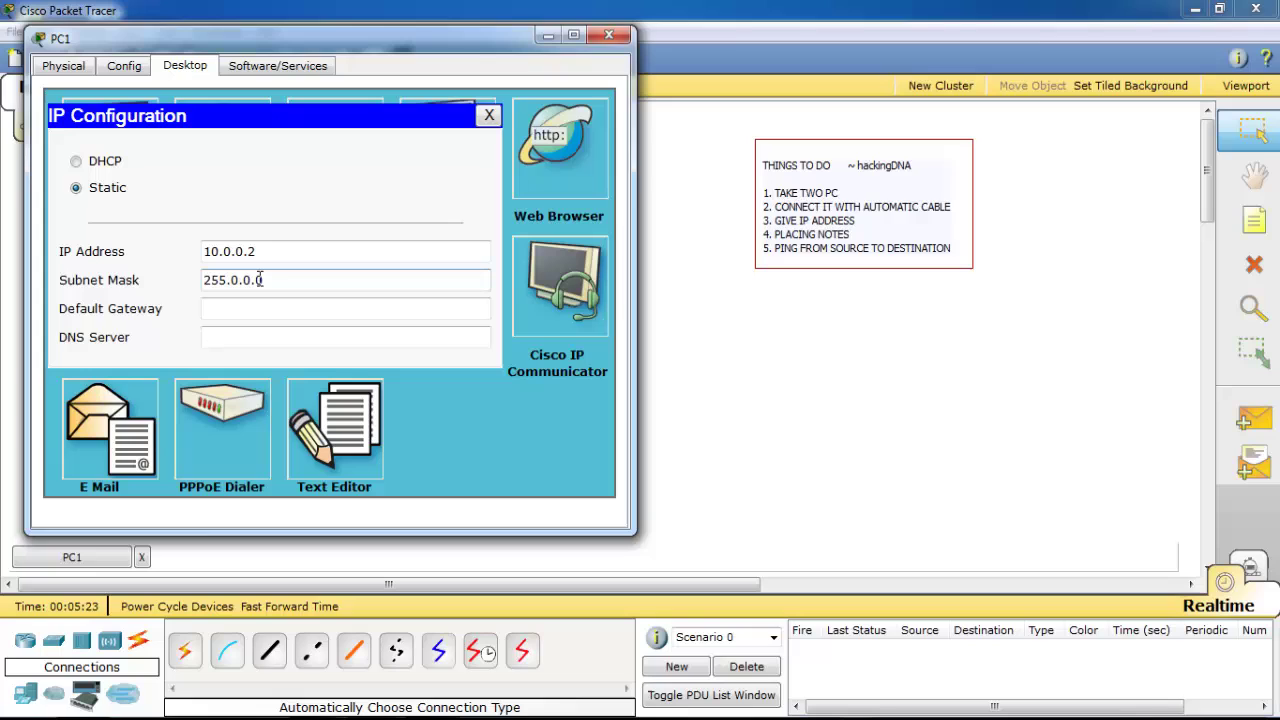
{"action": "left_click", "coordinate": [256, 310]}
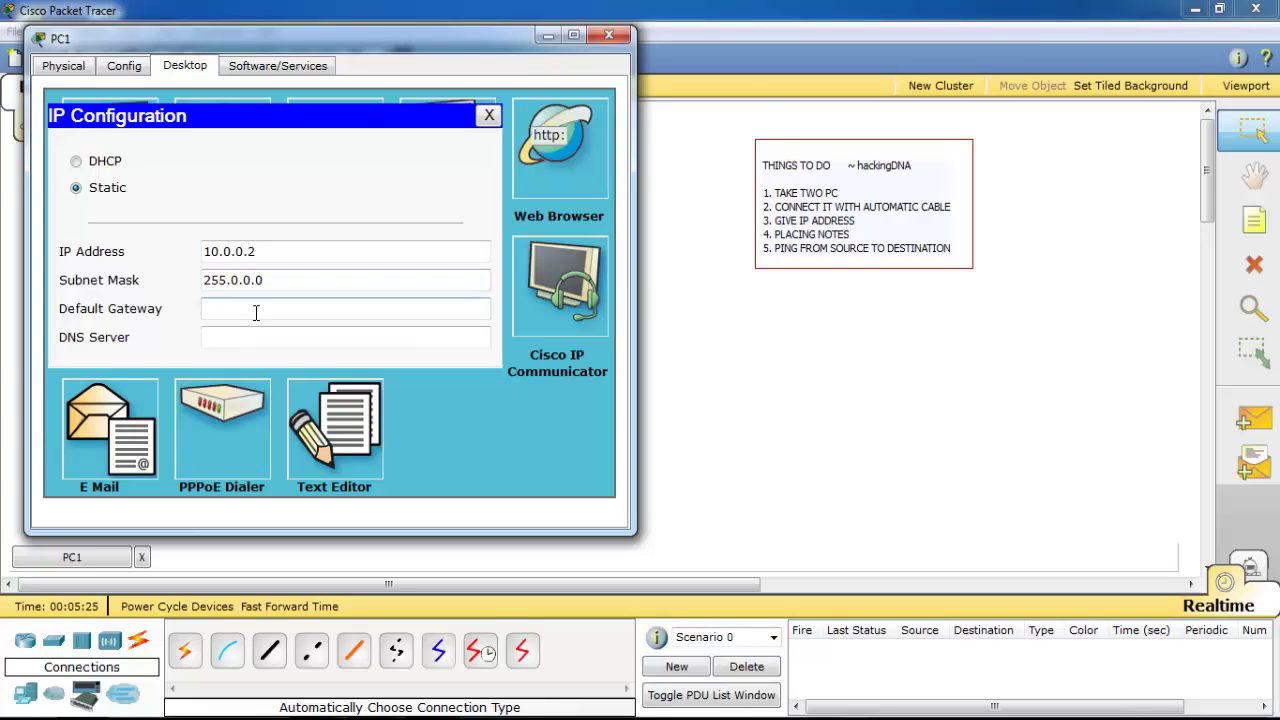
{"action": "left_click", "coordinate": [609, 37]}
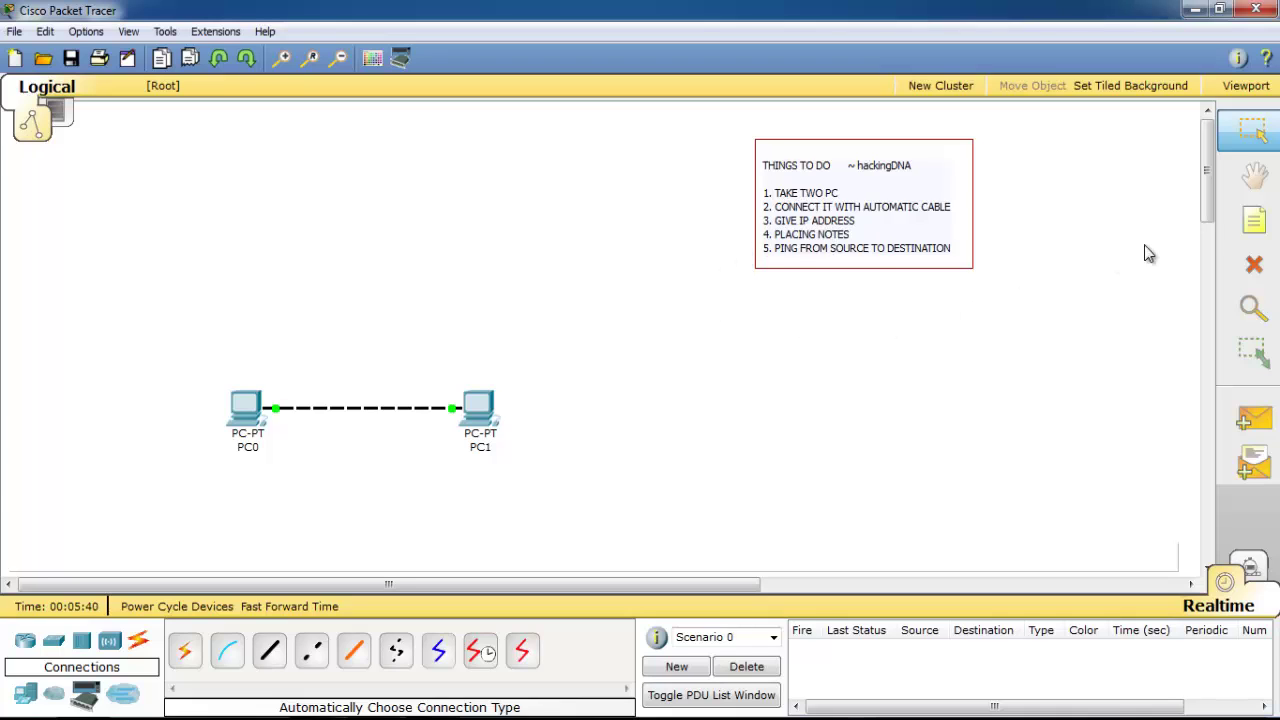
Add a '10.0.0.1' note above PC0
{"action": "left_click", "coordinate": [1266, 226]}
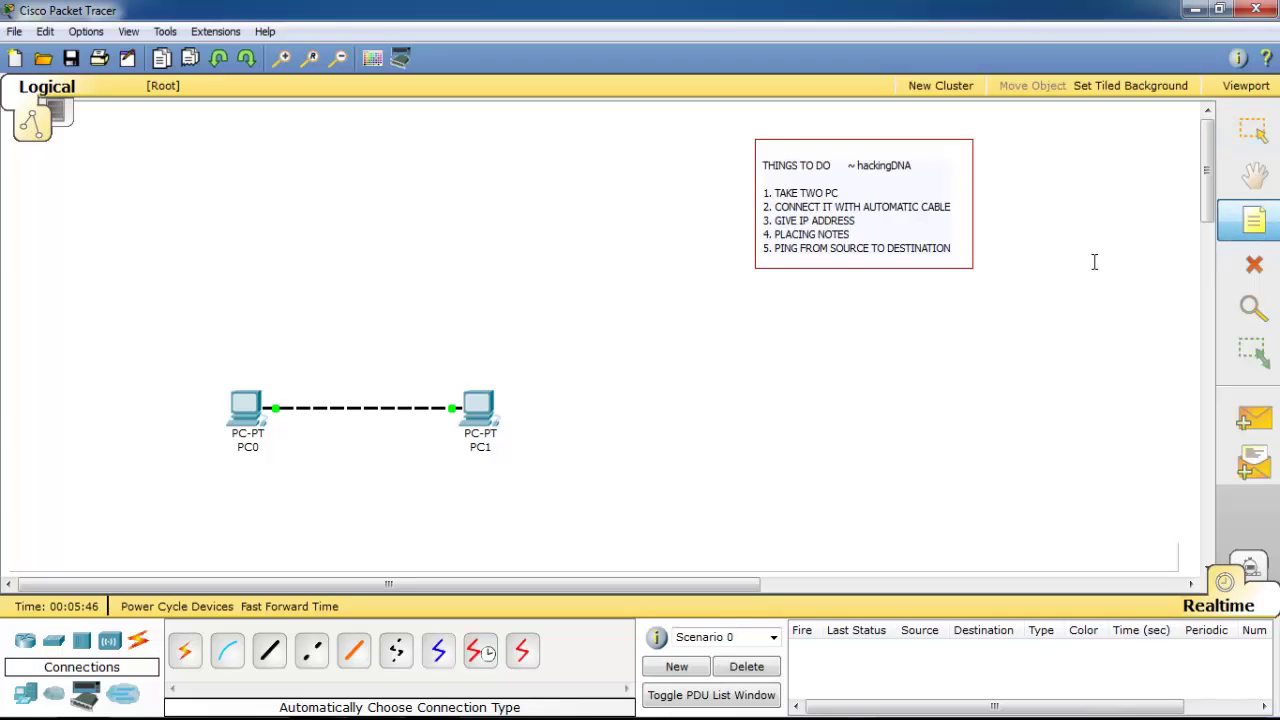
{"action": "left_click", "coordinate": [235, 360]}
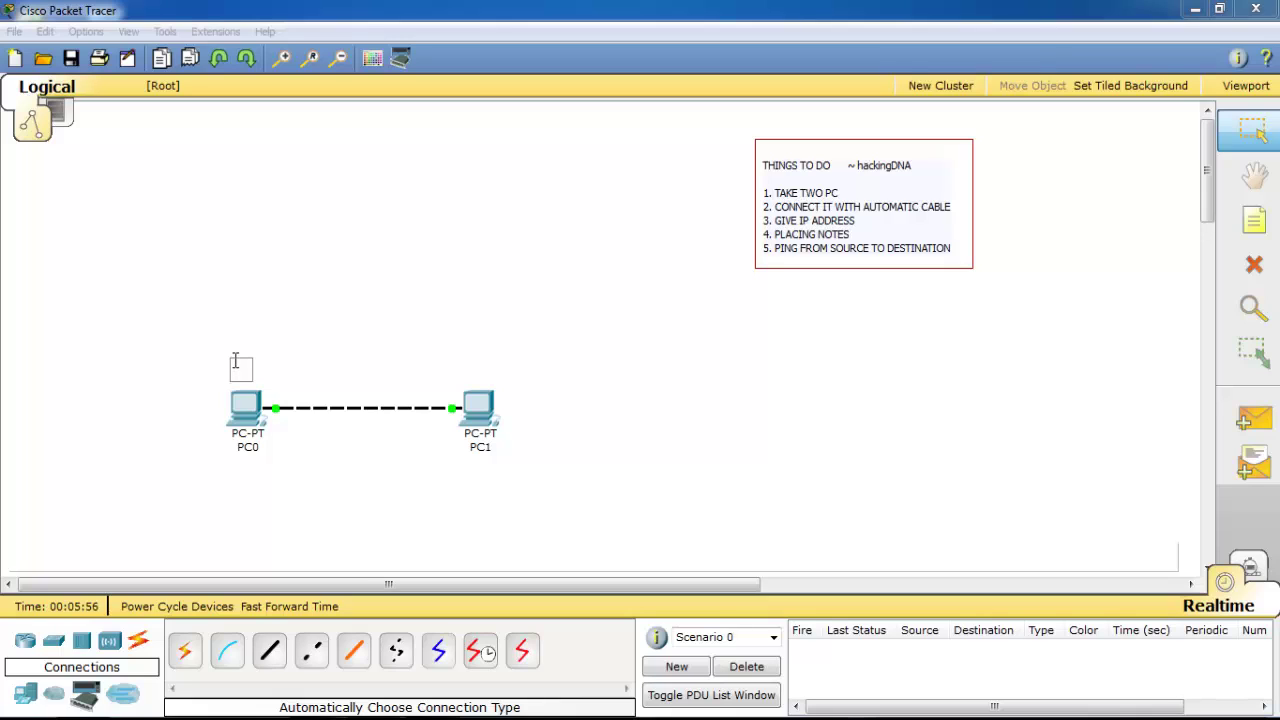
{"action": "type", "text": "10"}
{"action": "type", "text": ".0.0.1"}
{"action": "left_click", "coordinate": [320, 333]}
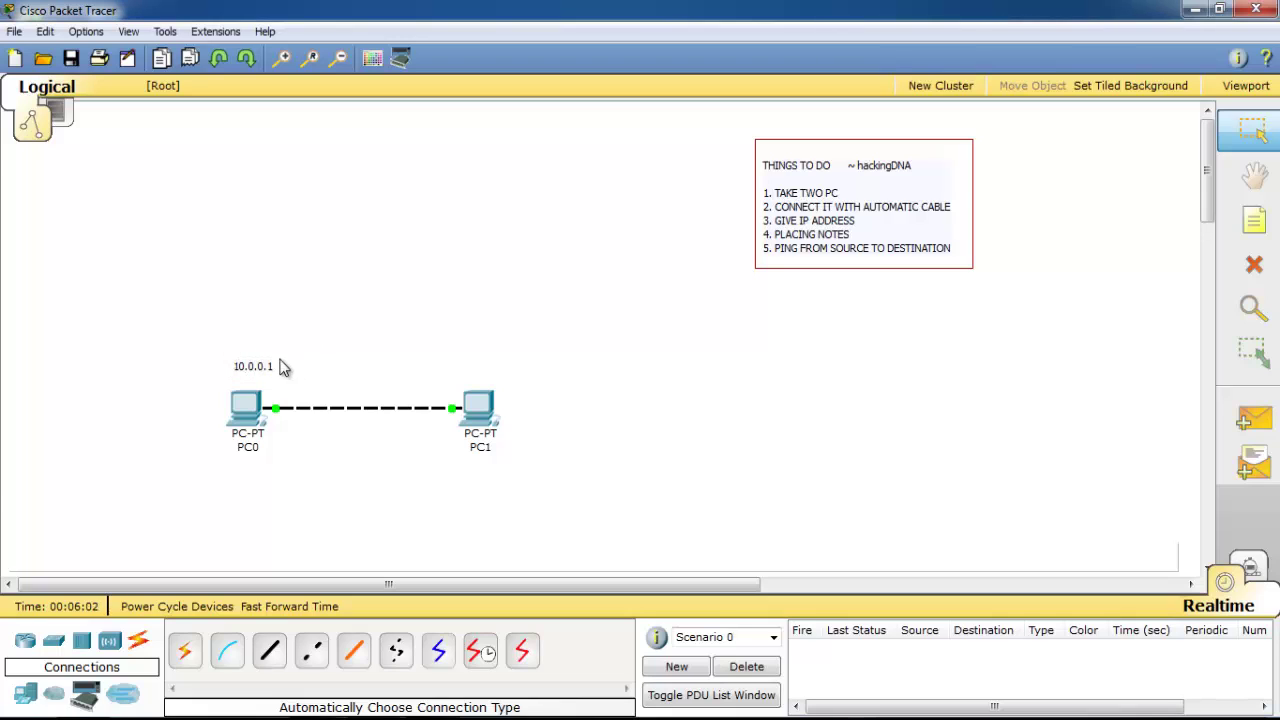
{"action": "left_click_drag", "start_coordinate": [254, 373], "coordinate": [256, 375]}
Add a 'source' note above the 10.0.0.1 label, correcting the misspelling
{"action": "left_click", "coordinate": [1254, 220]}
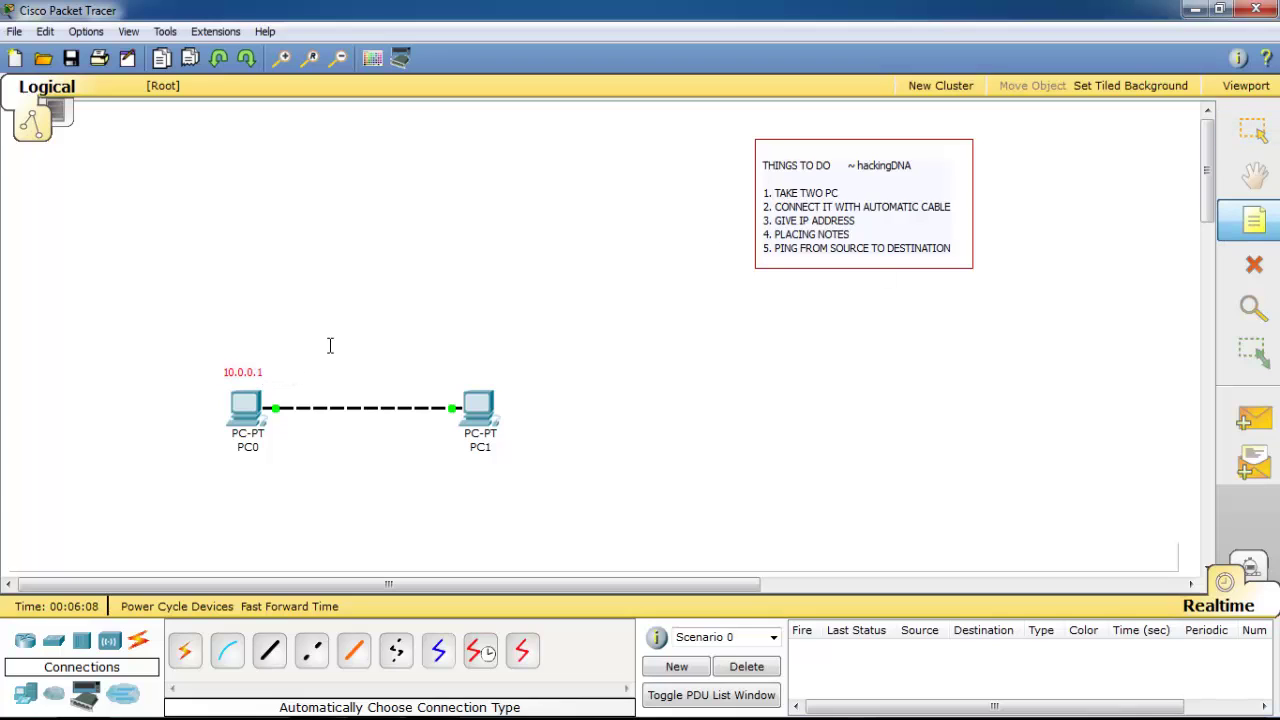
{"action": "left_click", "coordinate": [229, 346]}
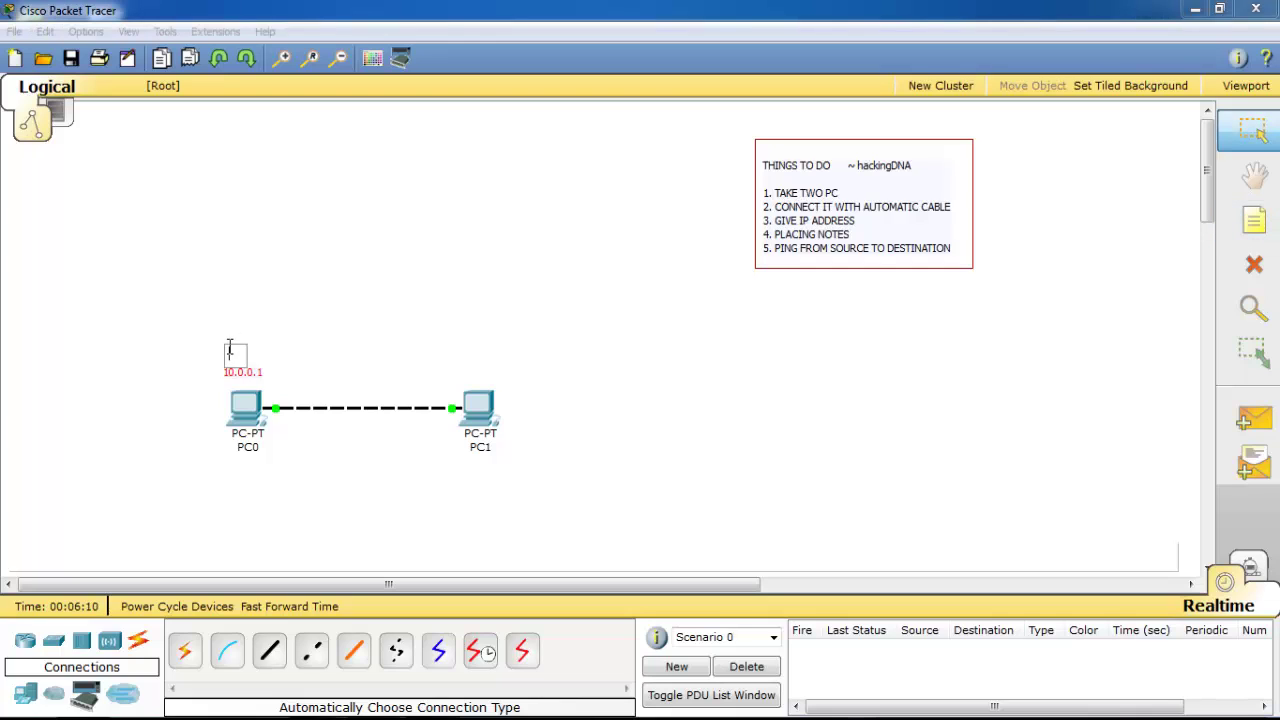
{"action": "type", "text": "soucre"}
{"action": "key", "text": "BackSpace"}
{"action": "key", "text": "BackSpace"}
{"action": "key", "text": "BackSpace"}
{"action": "type", "text": "rc"}
{"action": "type", "text": "e"}
{"action": "left_click", "coordinate": [440, 323]}
Place a two-line note 'Destination' / '10.0.0.2' above PC1, fixing typos along the way
{"action": "left_click", "coordinate": [1254, 220]}
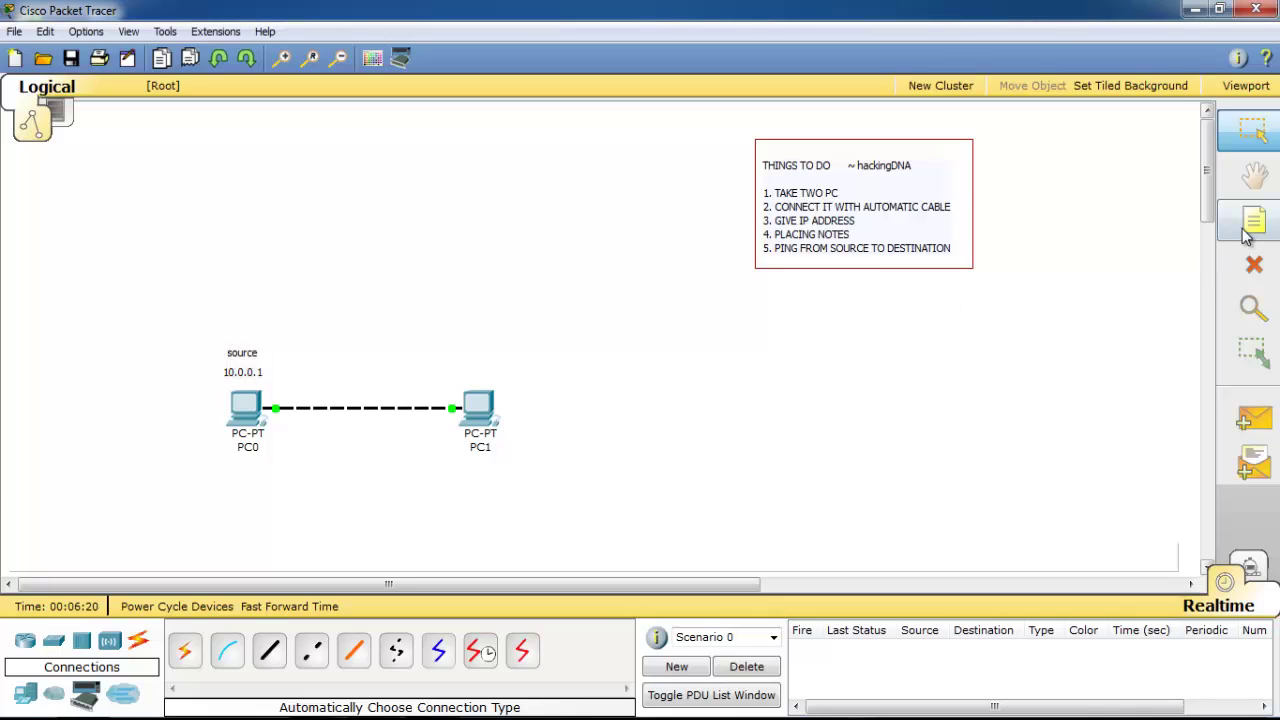
{"action": "left_click", "coordinate": [465, 372]}
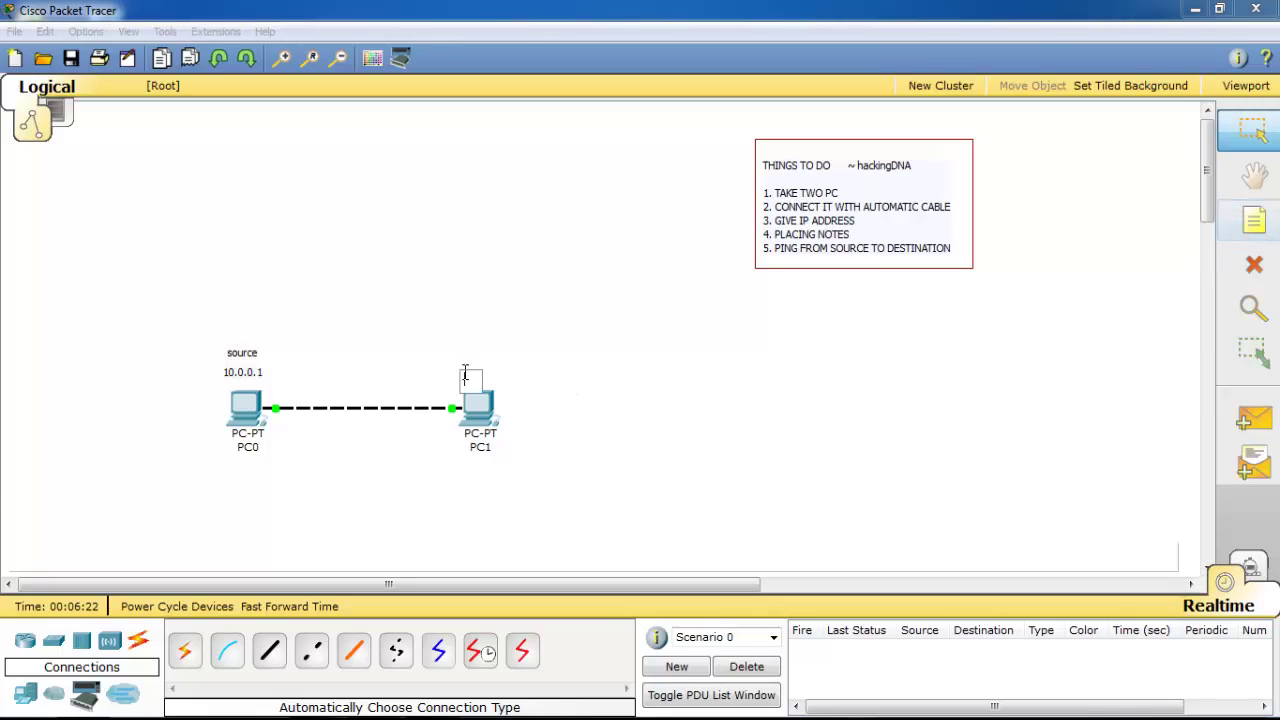
{"action": "type", "text": "de"}
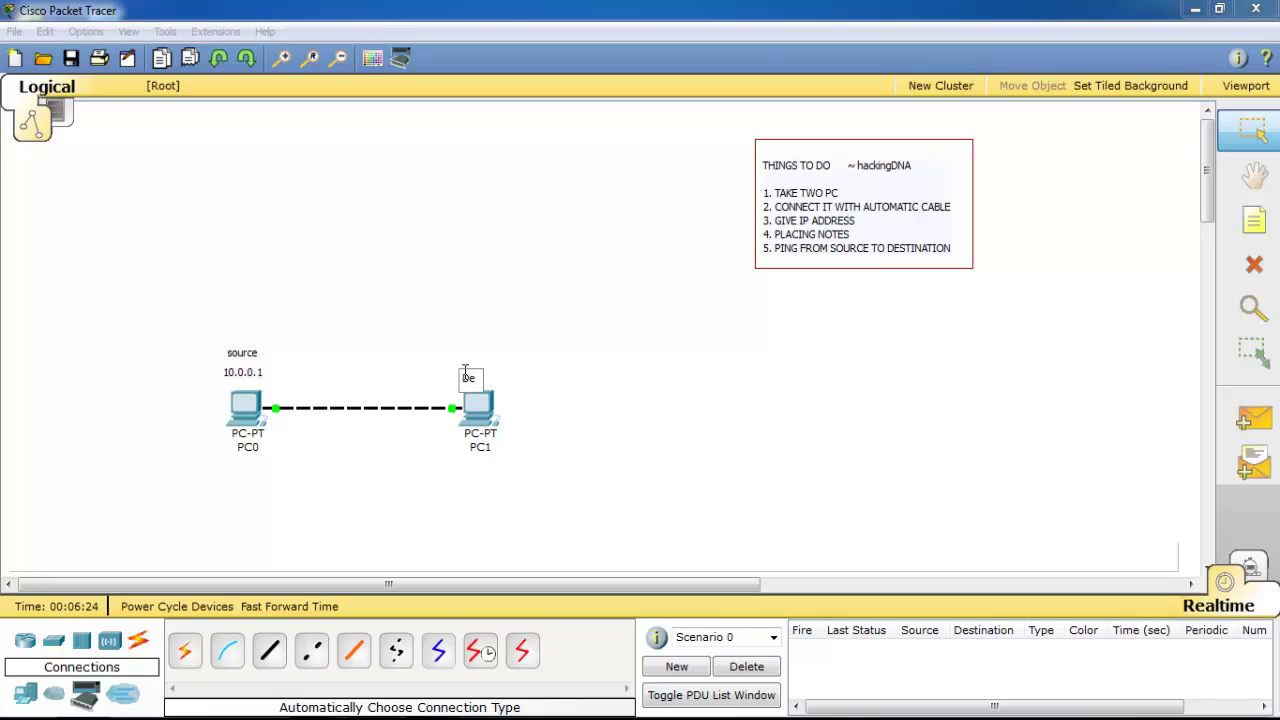
{"action": "type", "text": "sti"}
{"action": "type", "text": "natio"}
{"action": "type", "text": "n"}
{"action": "key", "text": "Return"}
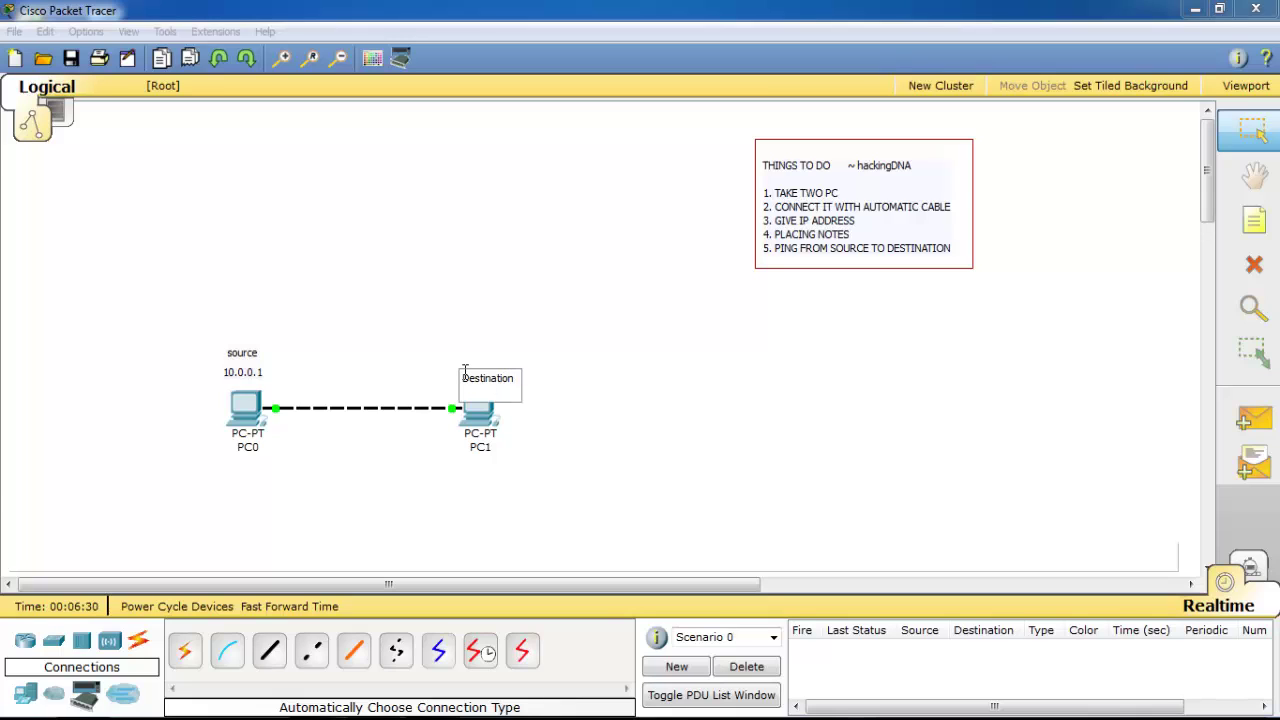
{"action": "type", "text": "10.0."}
{"action": "key", "text": "BackSpace"}
{"action": "type", "text": ".0.0"}
{"action": "key", "text": "BackSpace"}
{"action": "type", "text": "2"}
{"action": "left_click", "coordinate": [591, 326]}
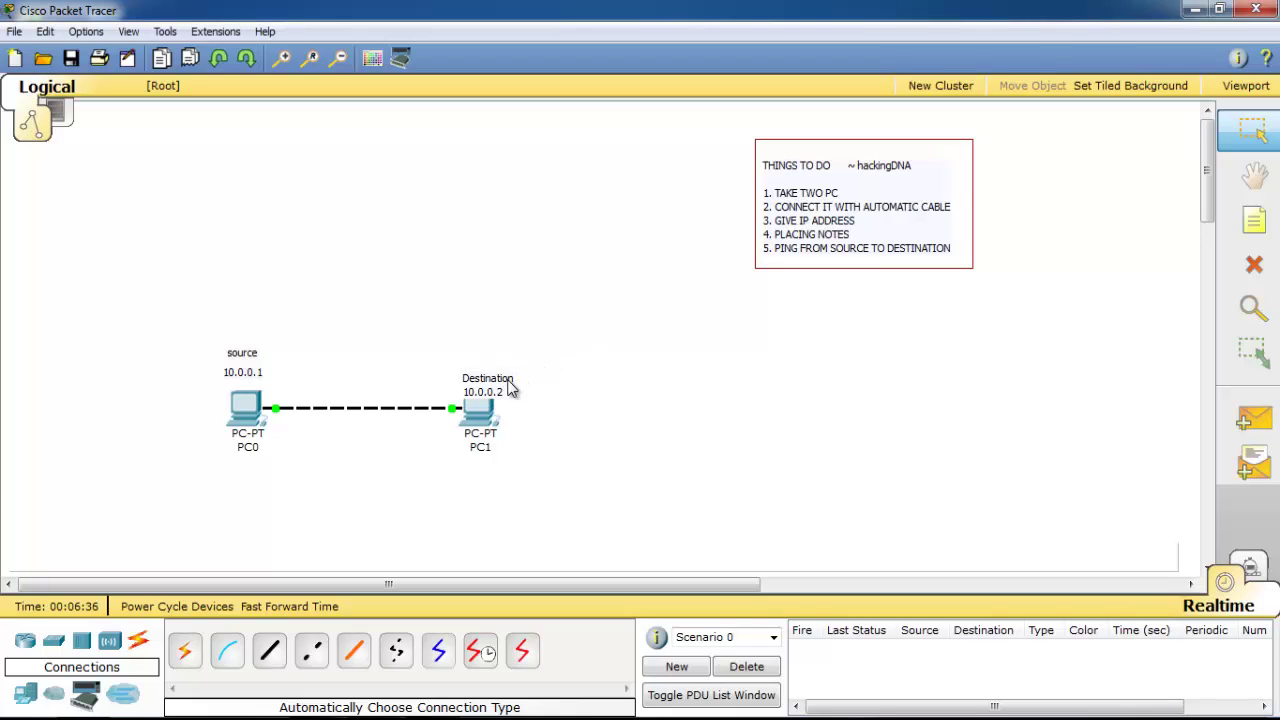
{"action": "mouse_move", "coordinate": [512, 386]}
{"action": "left_mouse_down"}
{"action": "mouse_move", "coordinate": [497, 361]}
{"action": "mouse_move", "coordinate": [490, 370]}
{"action": "left_mouse_up"}
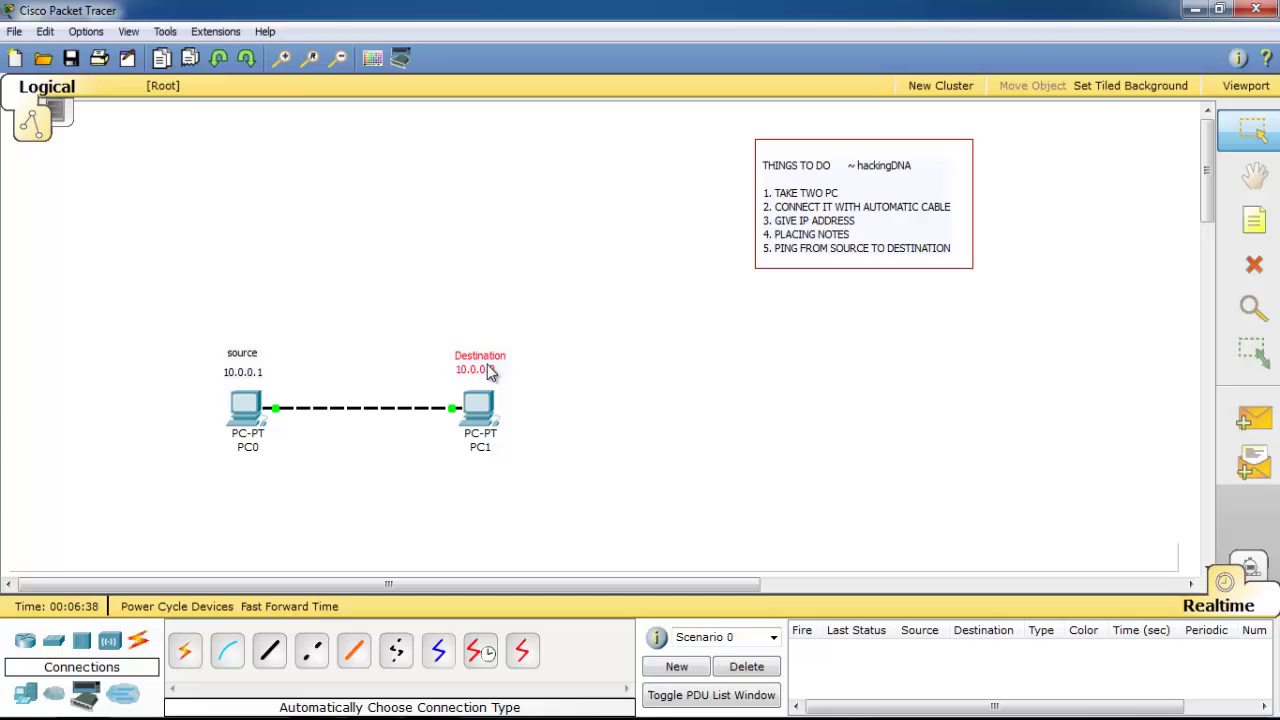
Send a simple ICMP PDU from PC0 to PC1 and confirm its Successful status
{"action": "left_click", "coordinate": [756, 330]}
{"action": "left_click", "coordinate": [1245, 421]}
{"action": "mouse_move", "coordinate": [245, 406]}
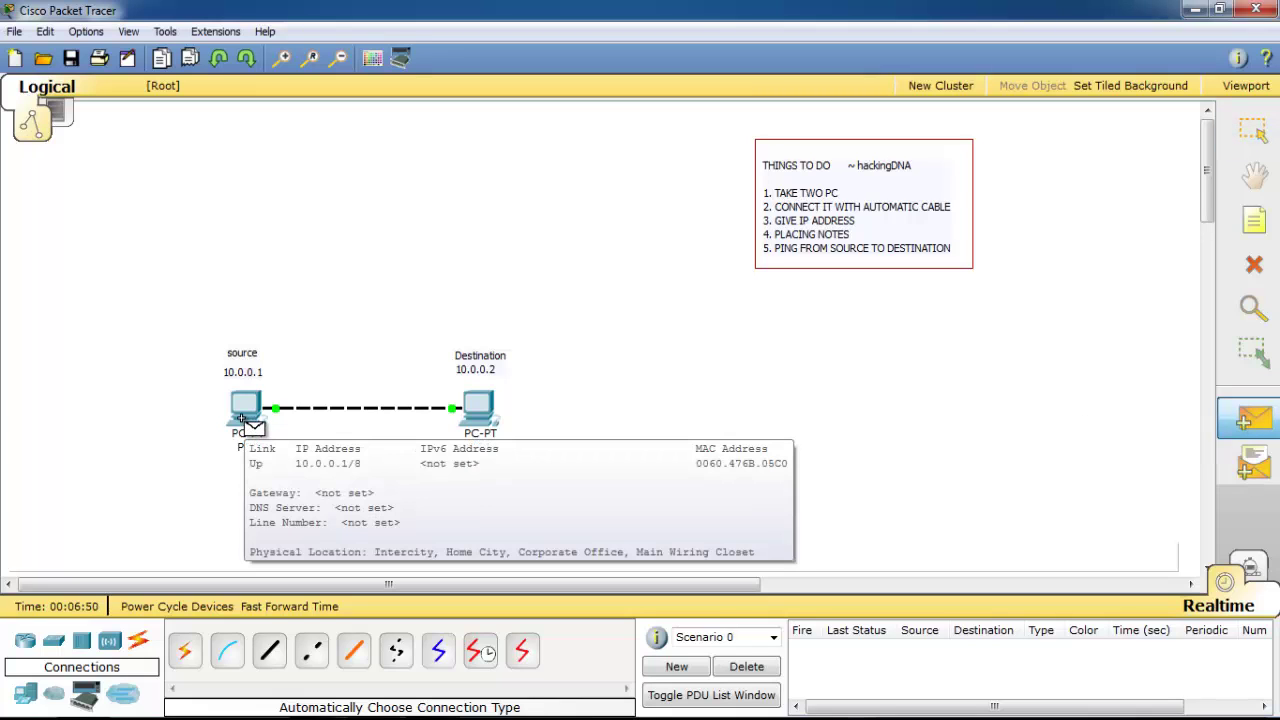
{"action": "left_click", "coordinate": [239, 405]}
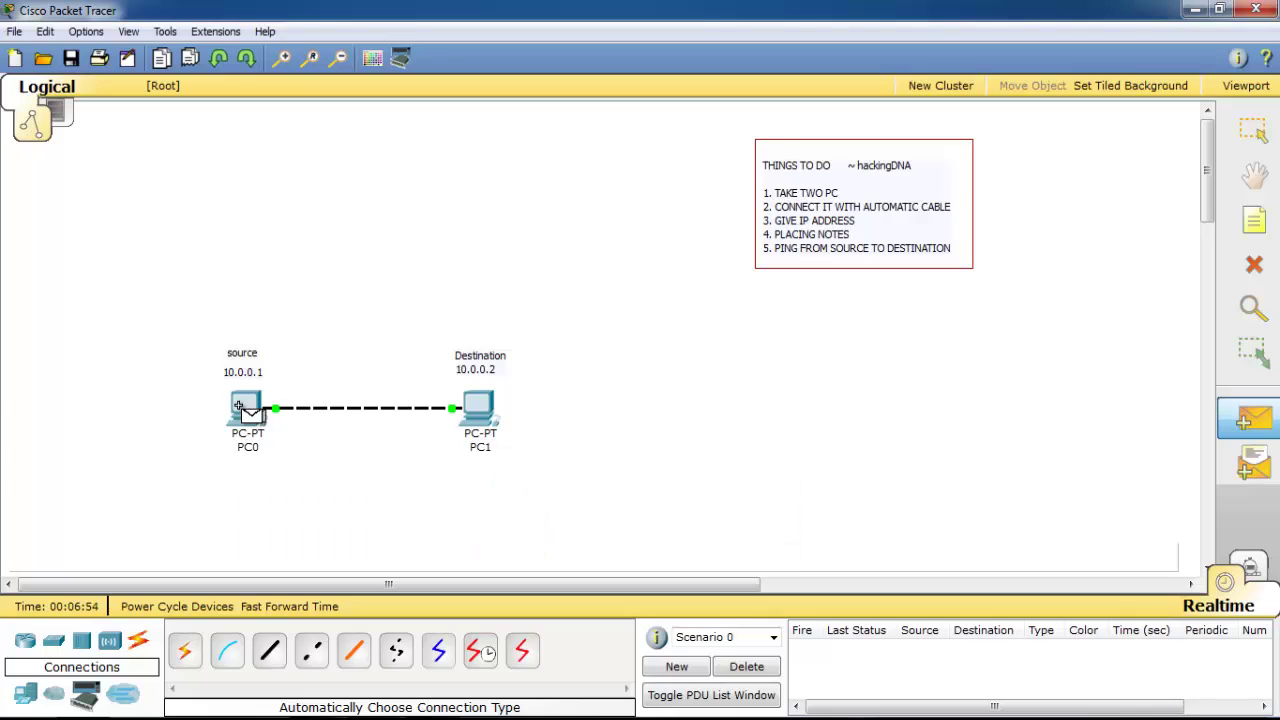
{"action": "left_click", "coordinate": [487, 417]}
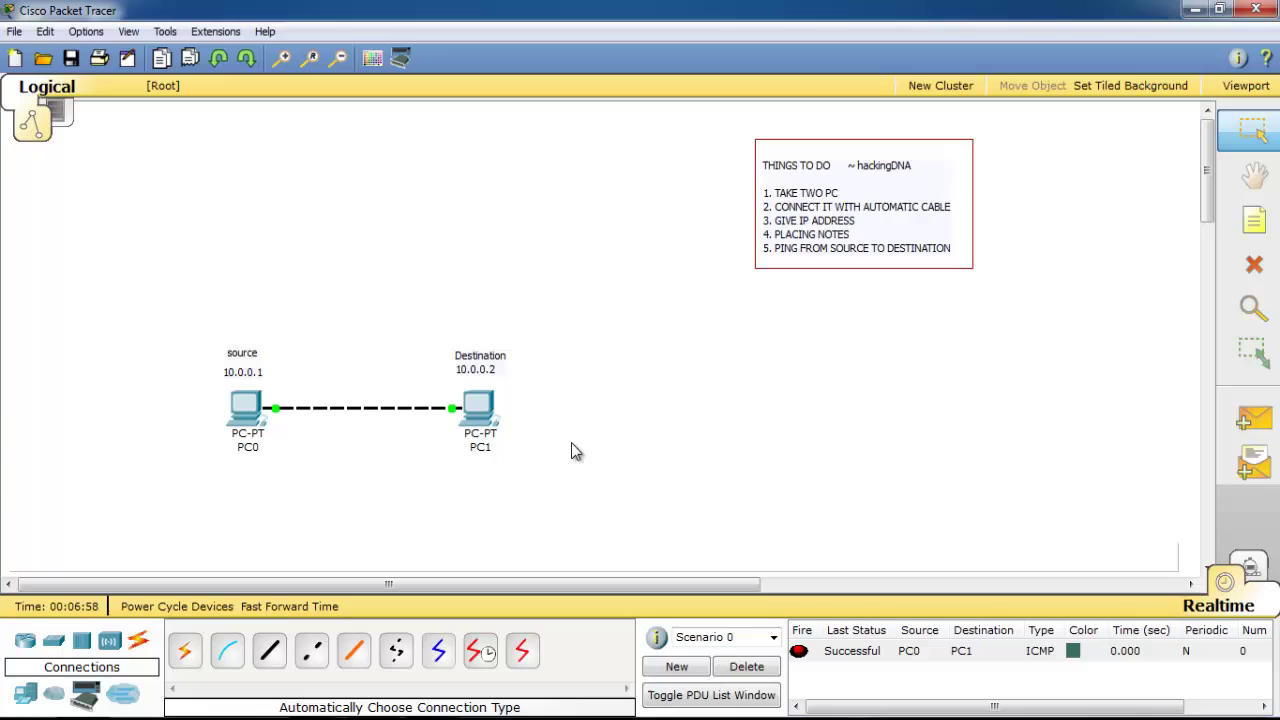
{"action": "left_click", "coordinate": [875, 652]}
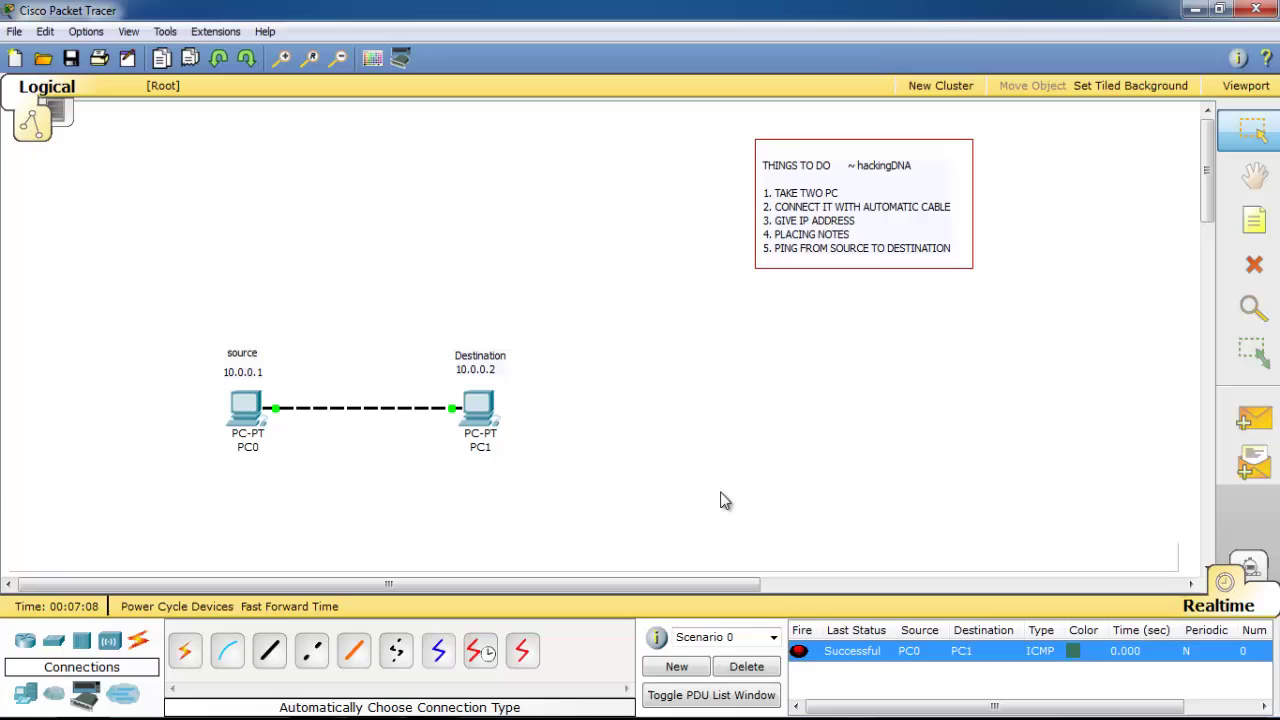
Run 'ping 10.0.0.2' from PC0's Command Prompt and get replies
{"action": "left_click", "coordinate": [246, 408]}
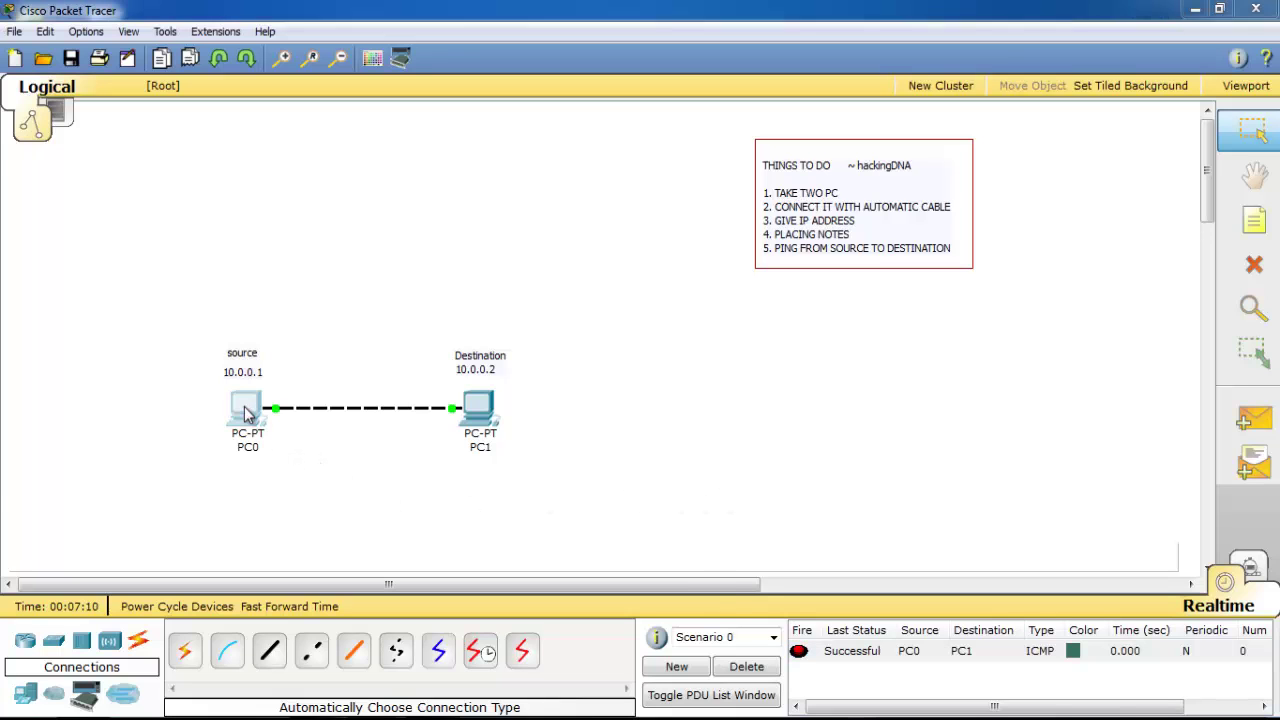
{"action": "left_click", "coordinate": [525, 250]}
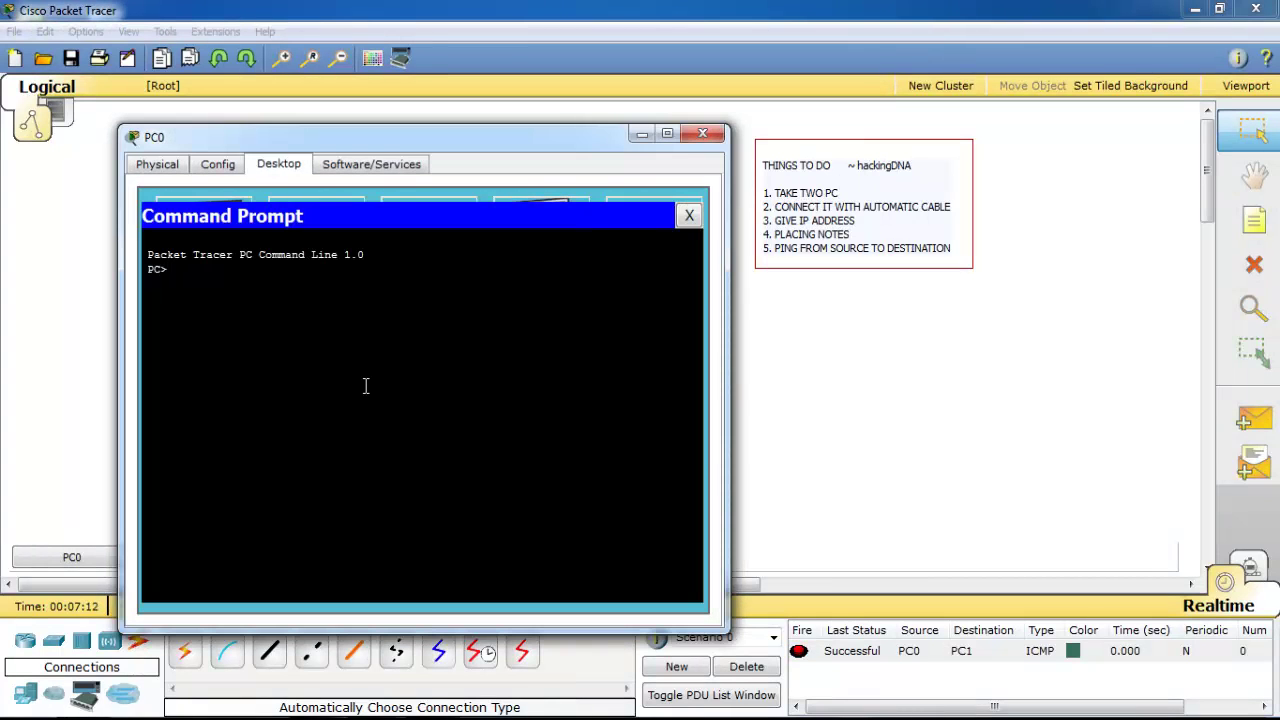
{"action": "type", "text": "ping"}
{"action": "type", "text": " 10.0.0."}
{"action": "type", "text": "2"}
{"action": "key", "text": "Return"}
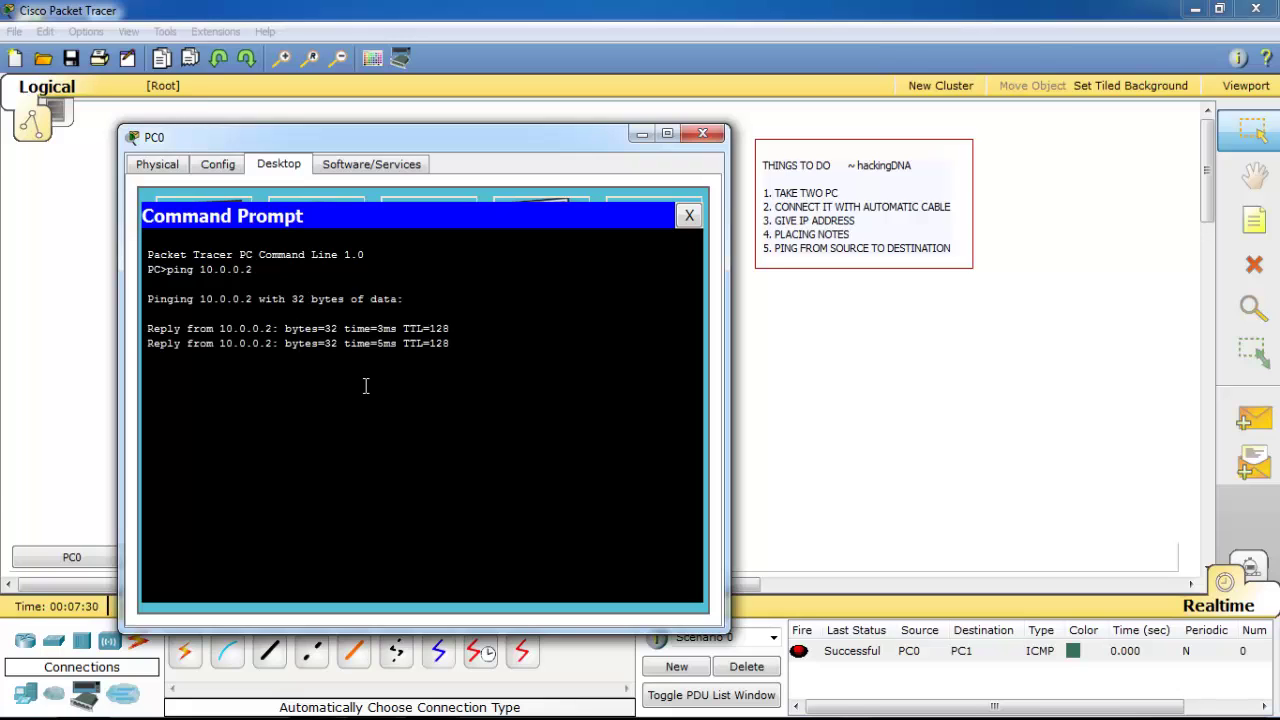